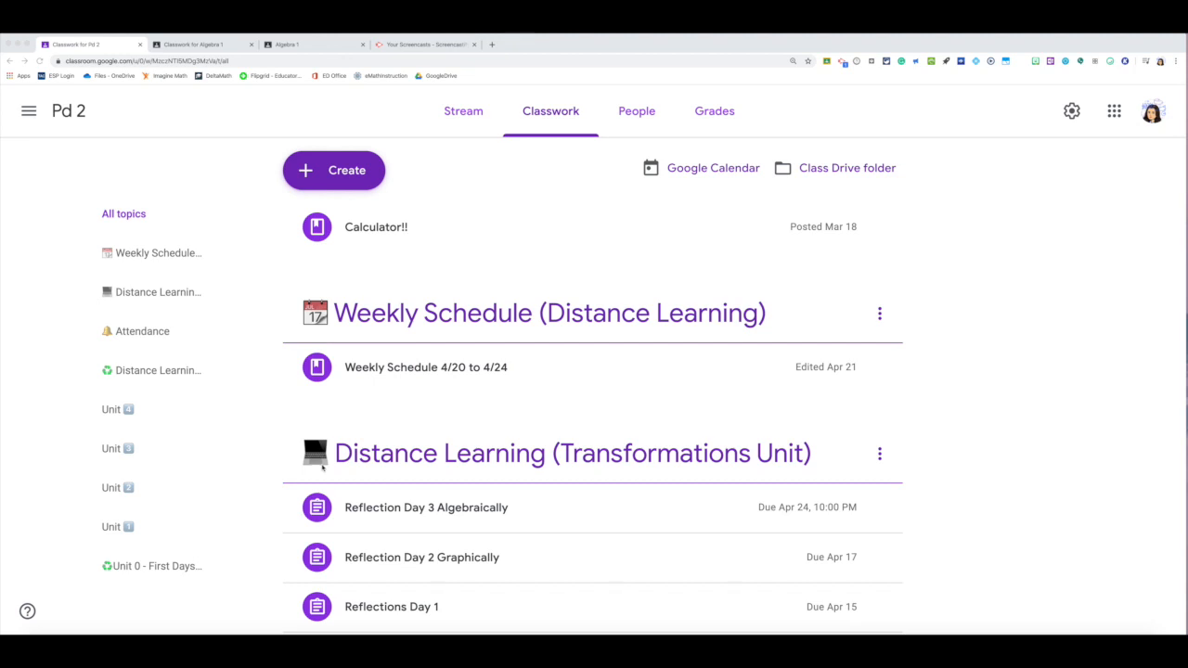
Look through the topics and assignments on the Pd 2 classwork page, noting the emoji used in the topic titles
scroll(324, 467, "down", 4)
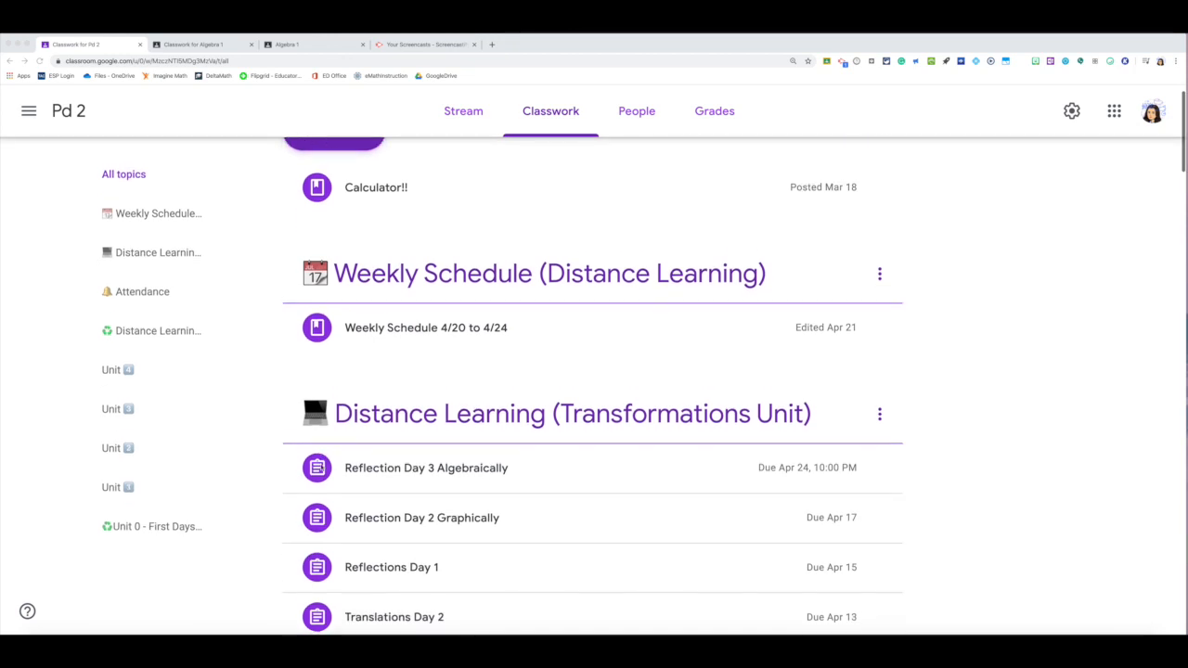
scroll(323, 473, "down", 1)
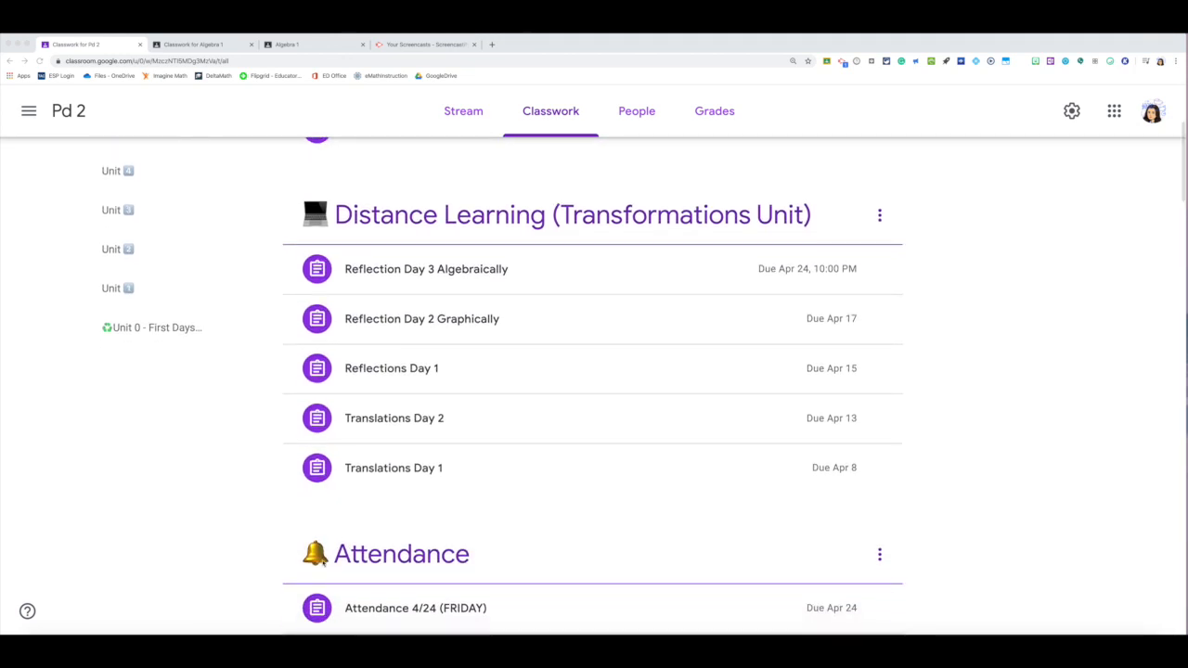
scroll(324, 557, "down", 1)
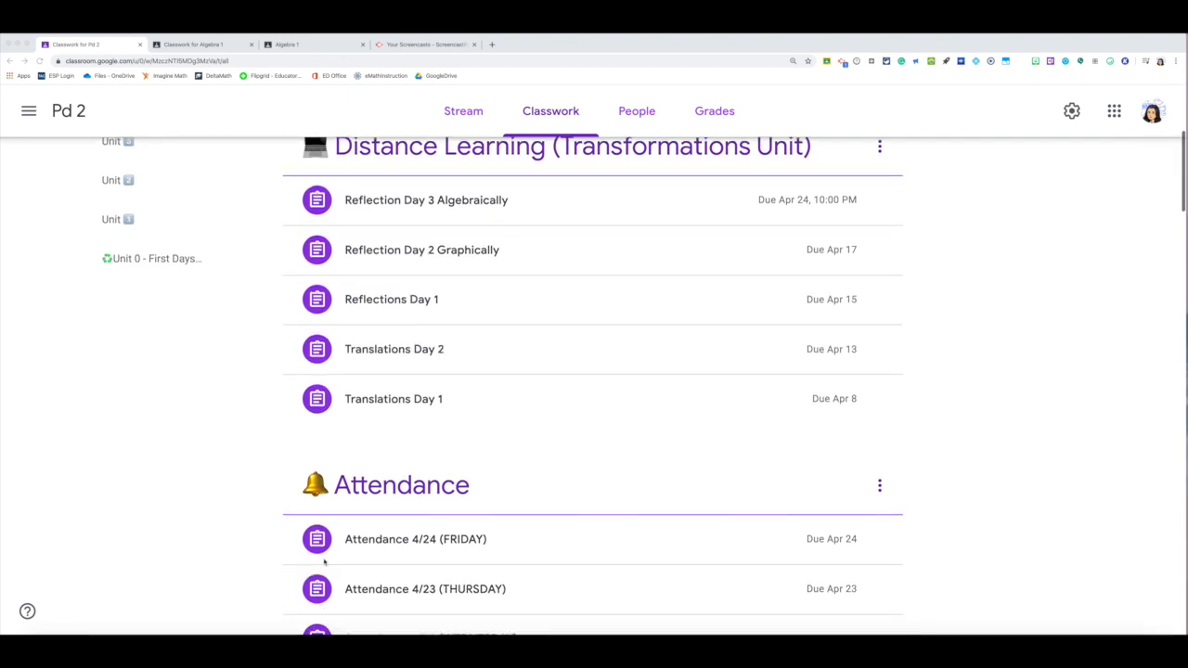
scroll(324, 561, "up", 1)
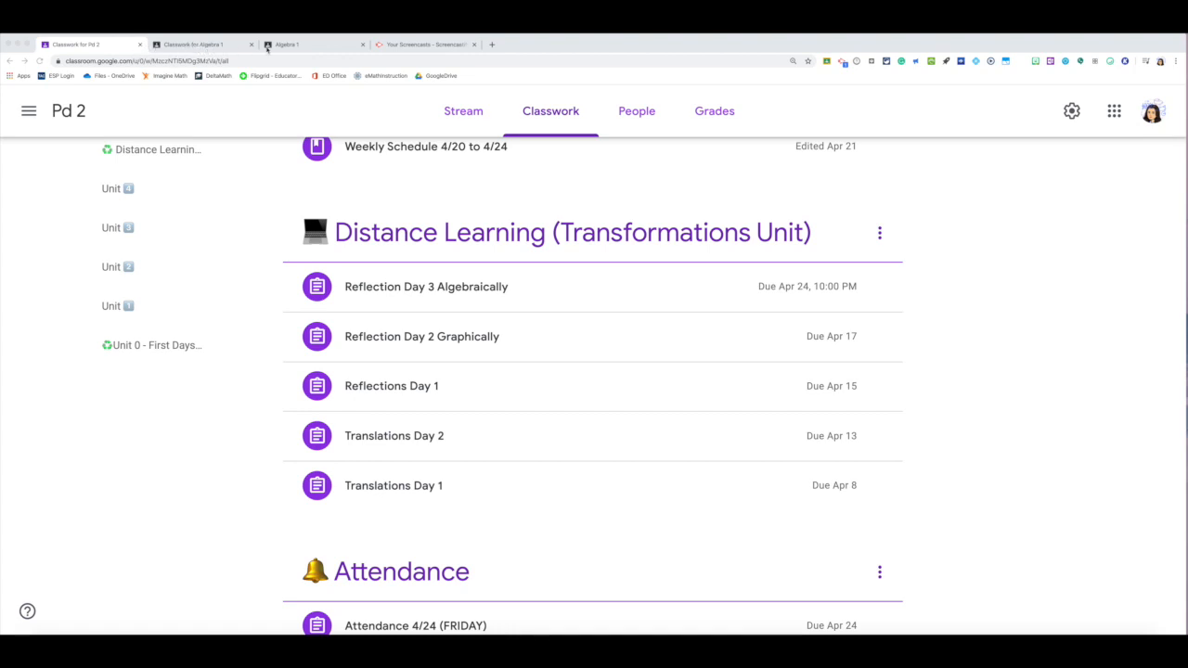
Replace the screencasts tab with a new one and open the Chrome Web Store through a search for "chrome store"
left_click(474, 44)
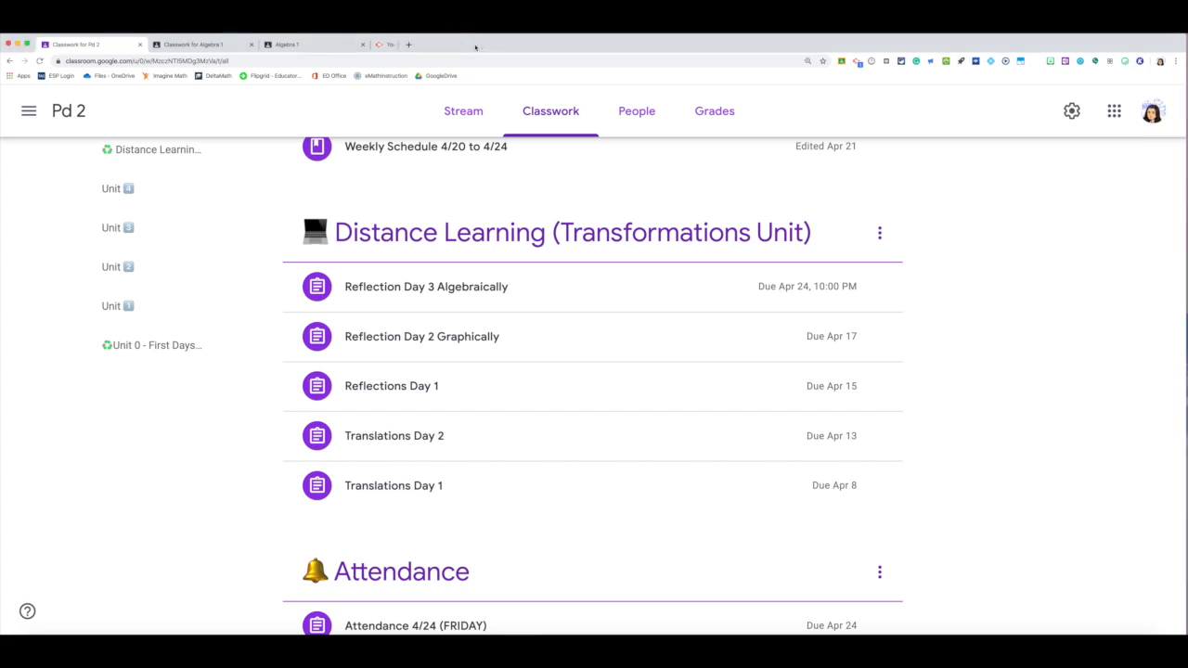
left_click(381, 44)
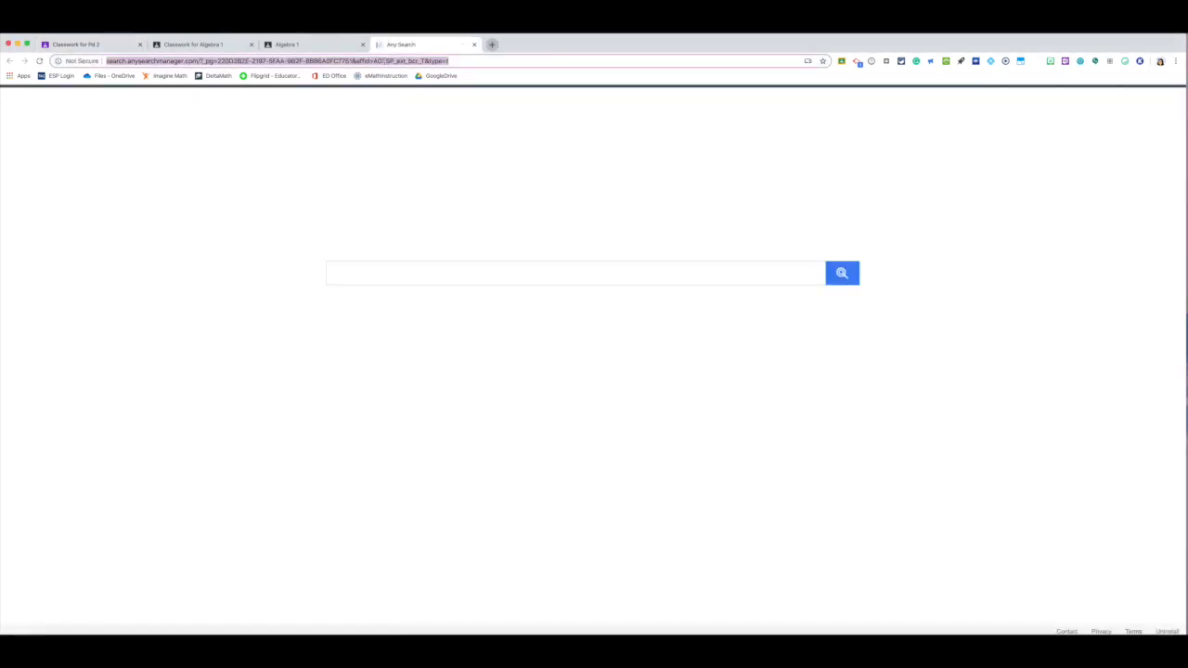
type("chr")
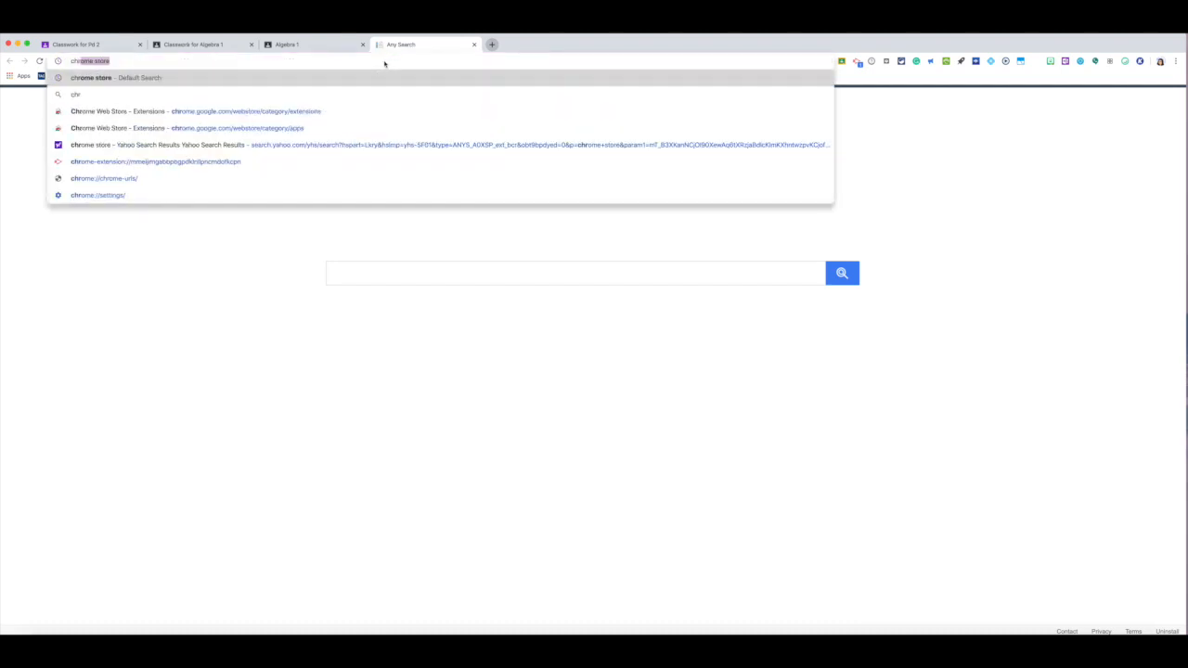
key("Return")
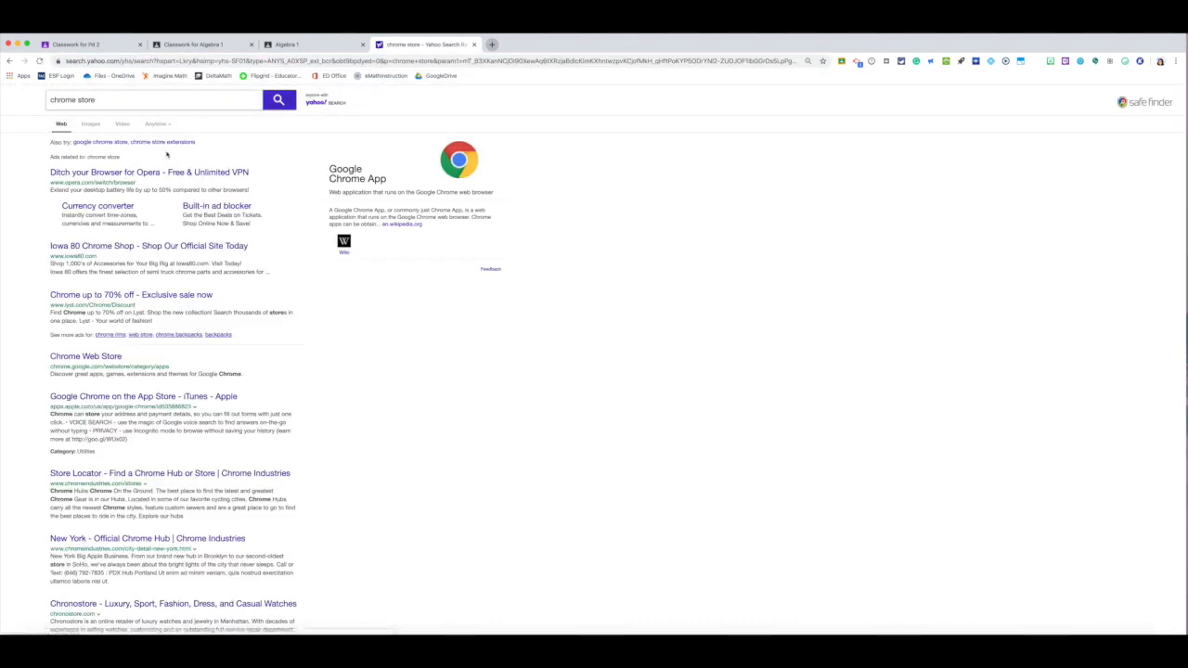
left_click(81, 357)
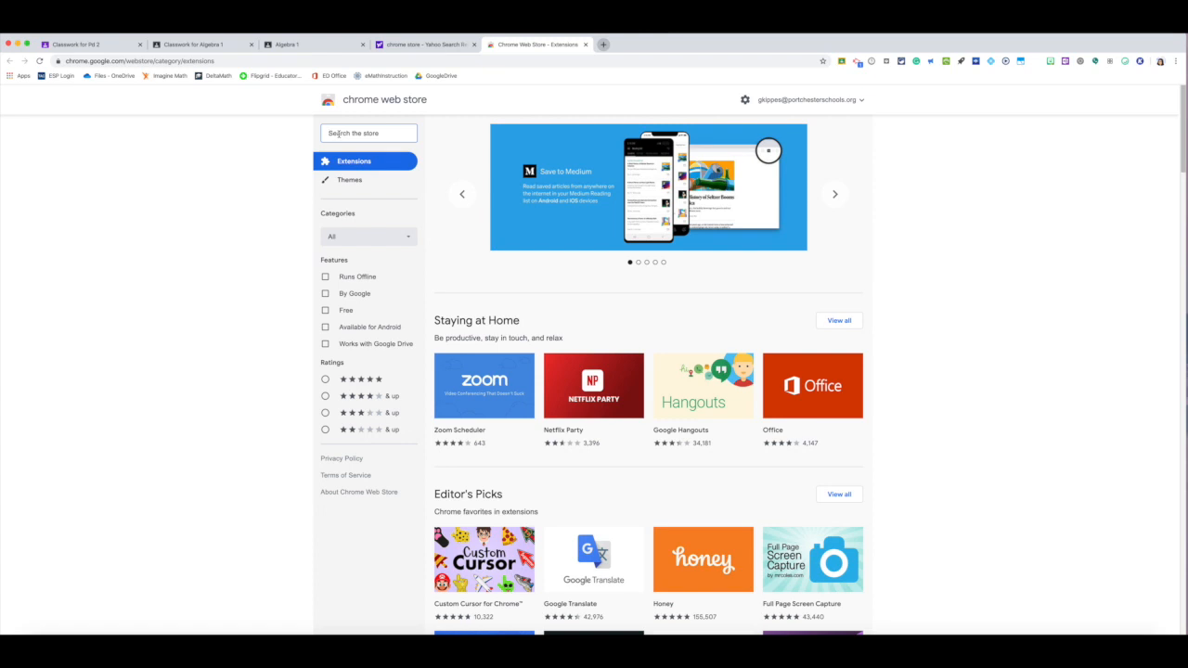
Search the Chrome Web Store for "emoji"
left_click(332, 133)
type("em")
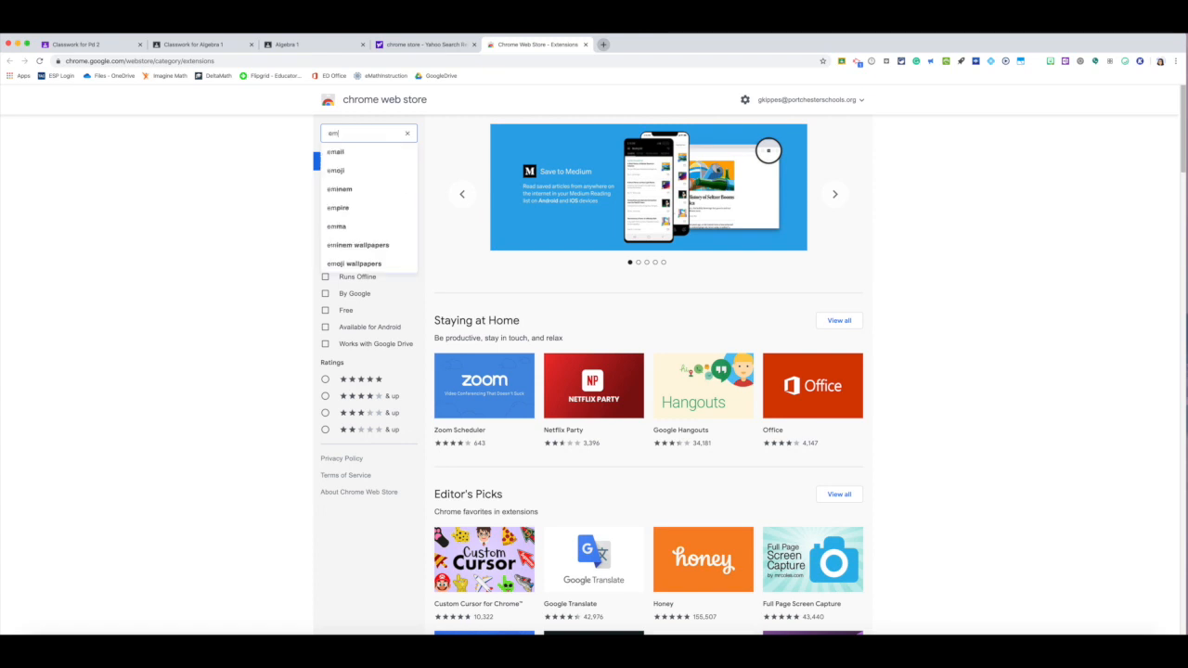
key("Down")
key("Down")
key("Return")
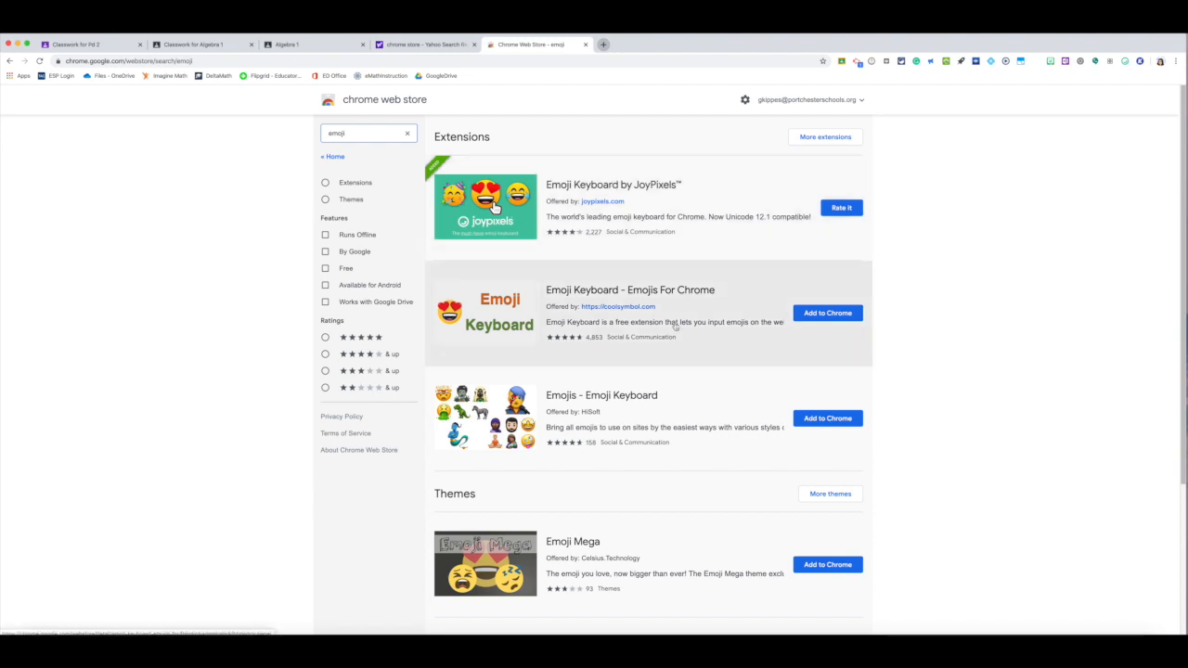
Examine the emoji keyboard extensions in the store results, including Emoji Keyboard by JoyPixels
scroll(942, 353, "down", 1)
scroll(939, 351, "up", 2)
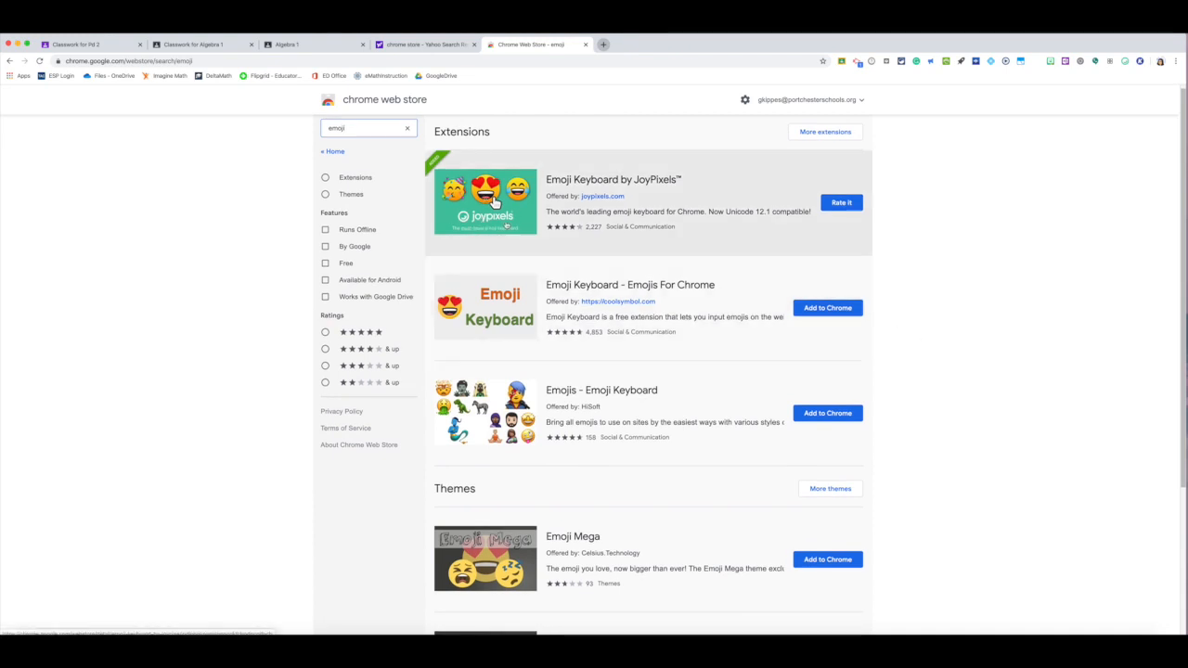
scroll(604, 390, "down", 2)
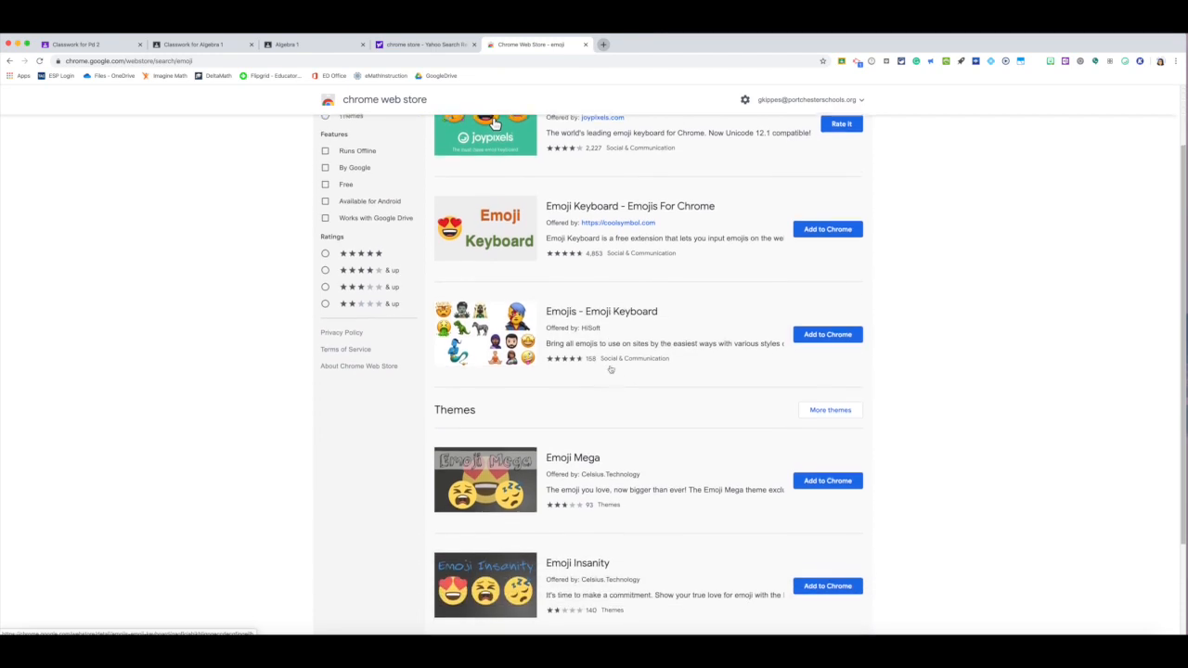
scroll(609, 369, "down", 2)
scroll(610, 368, "up", 3)
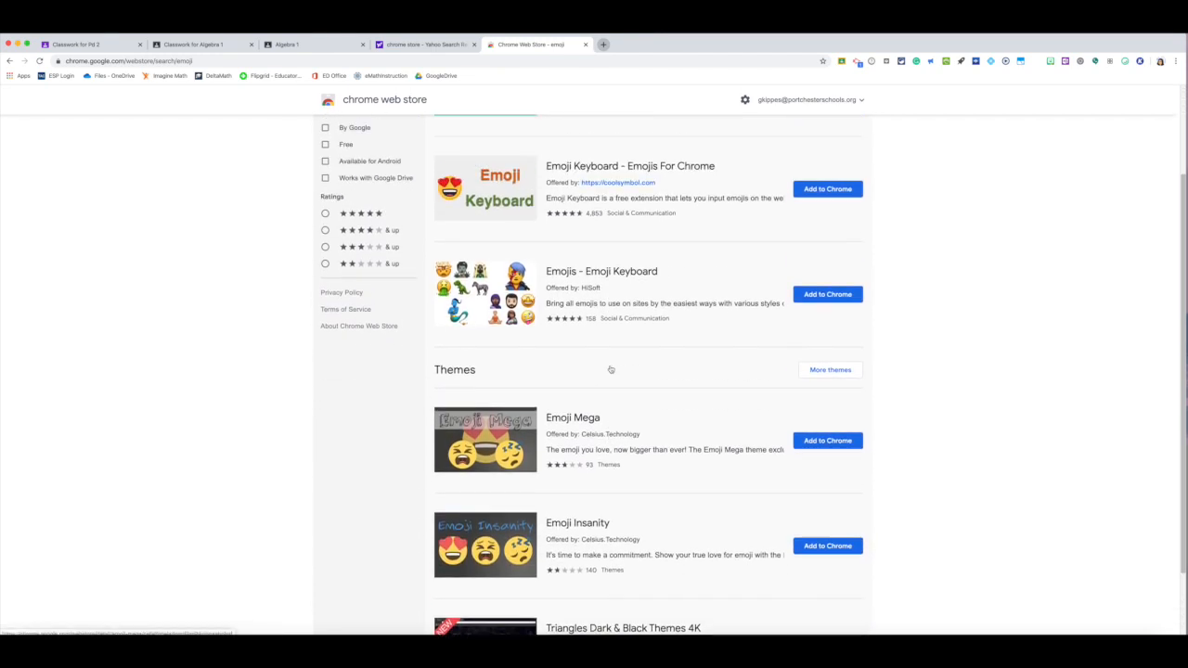
scroll(605, 301, "up", 2)
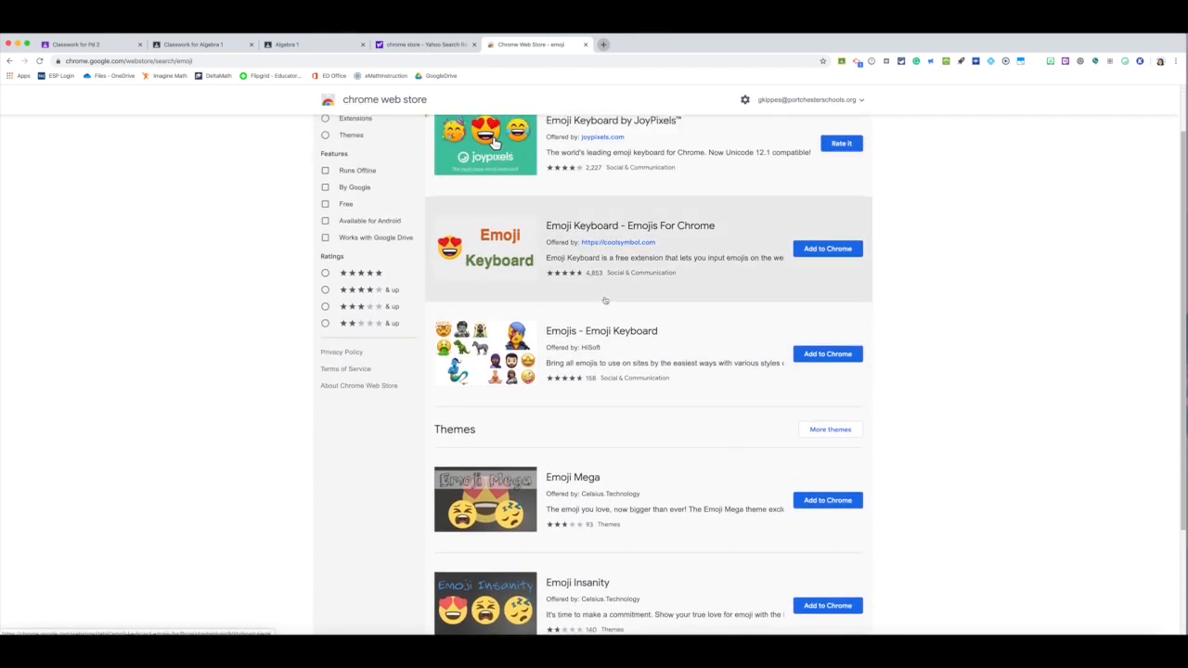
scroll(604, 299, "up", 1)
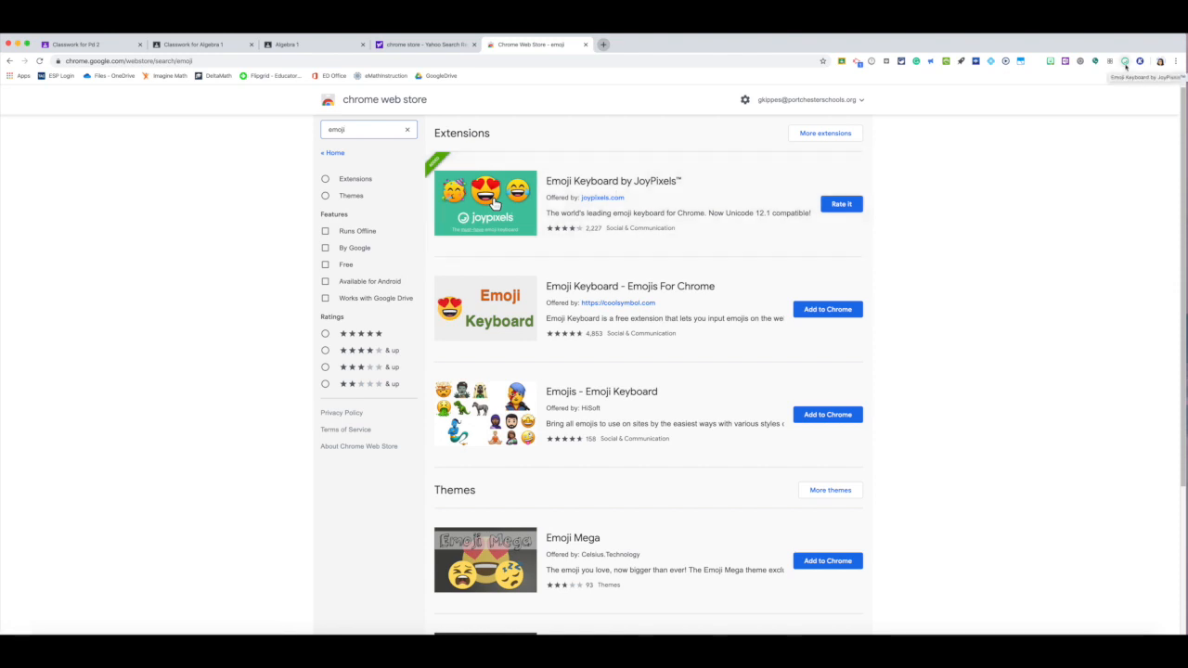
Close the web store and search tabs and open the teacher's Algebra 1 classwork page from the list of classes
left_click(585, 44)
left_click(474, 45)
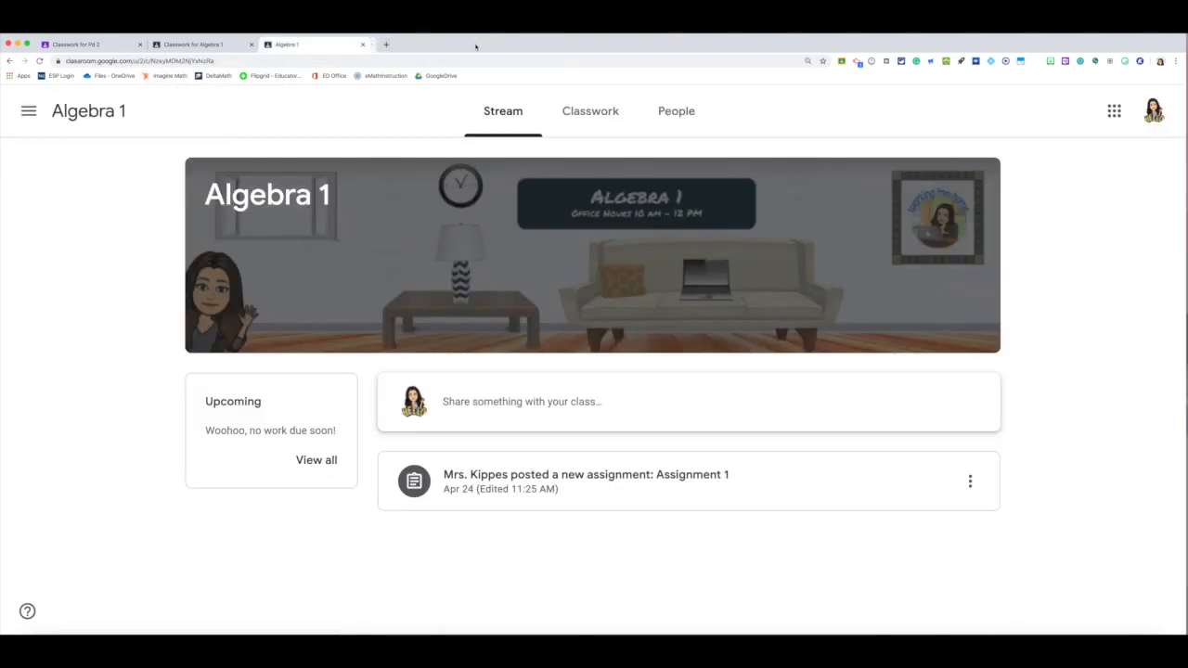
left_click(191, 46)
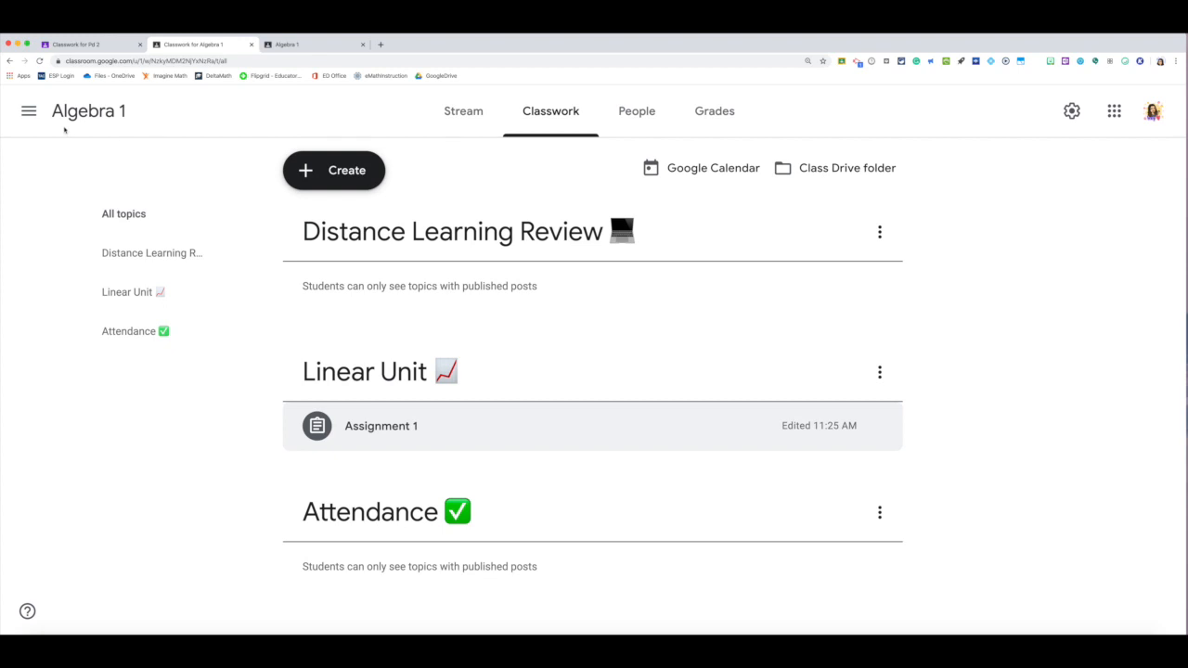
left_click(34, 117)
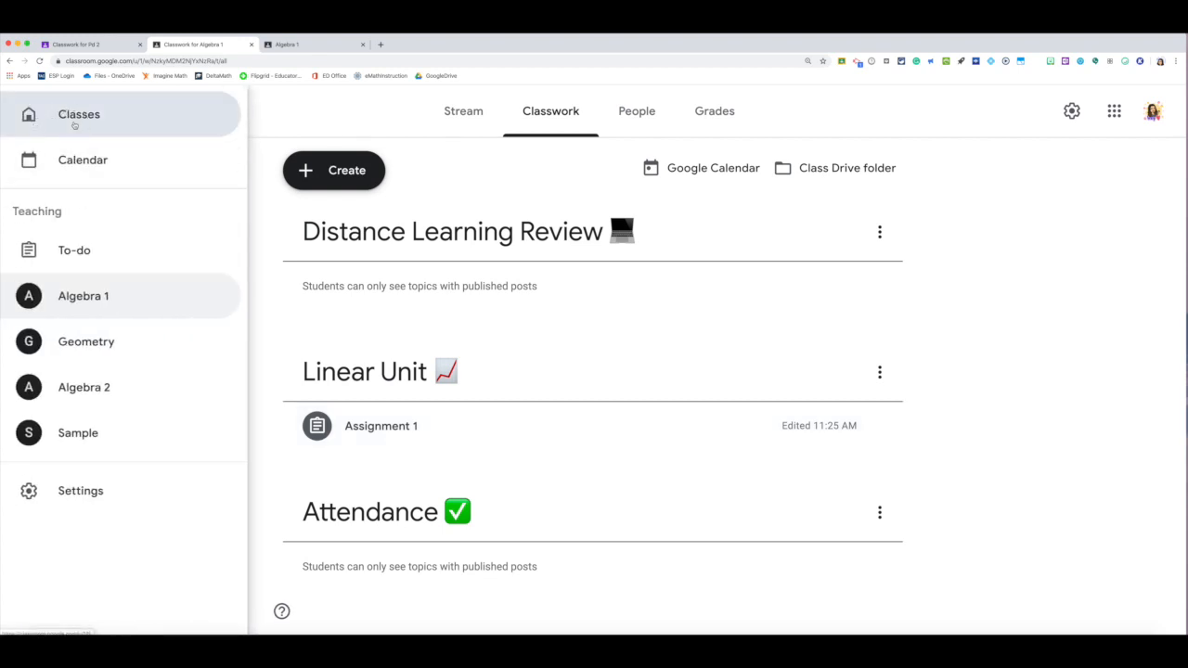
left_click(73, 124)
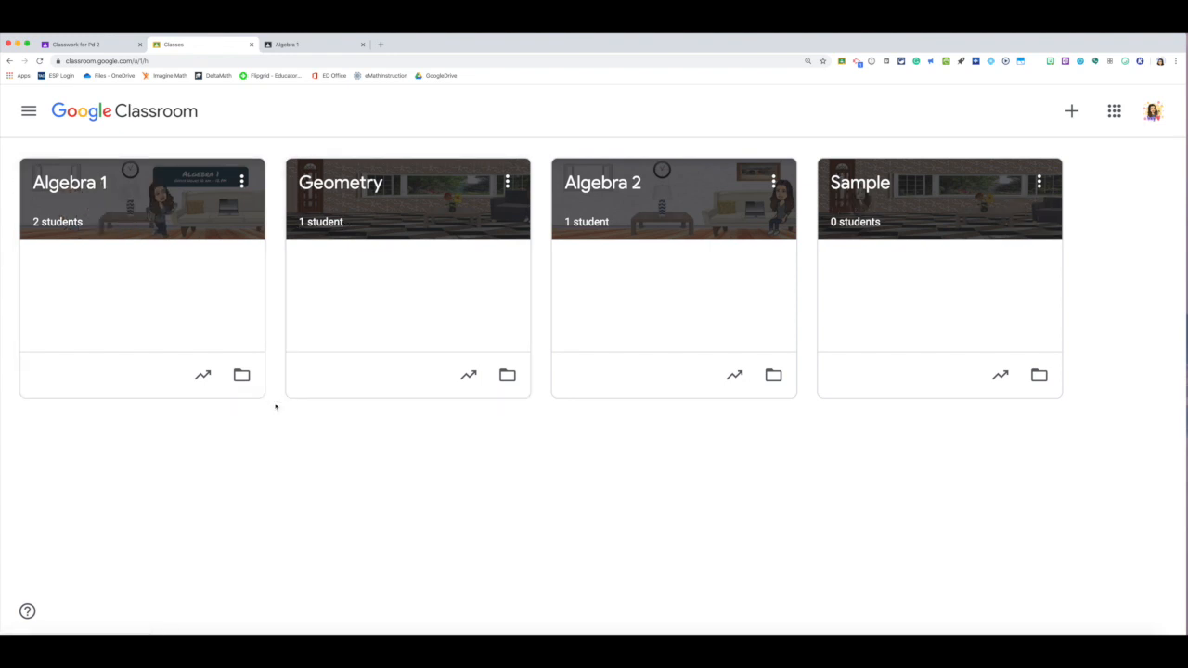
left_click(67, 185)
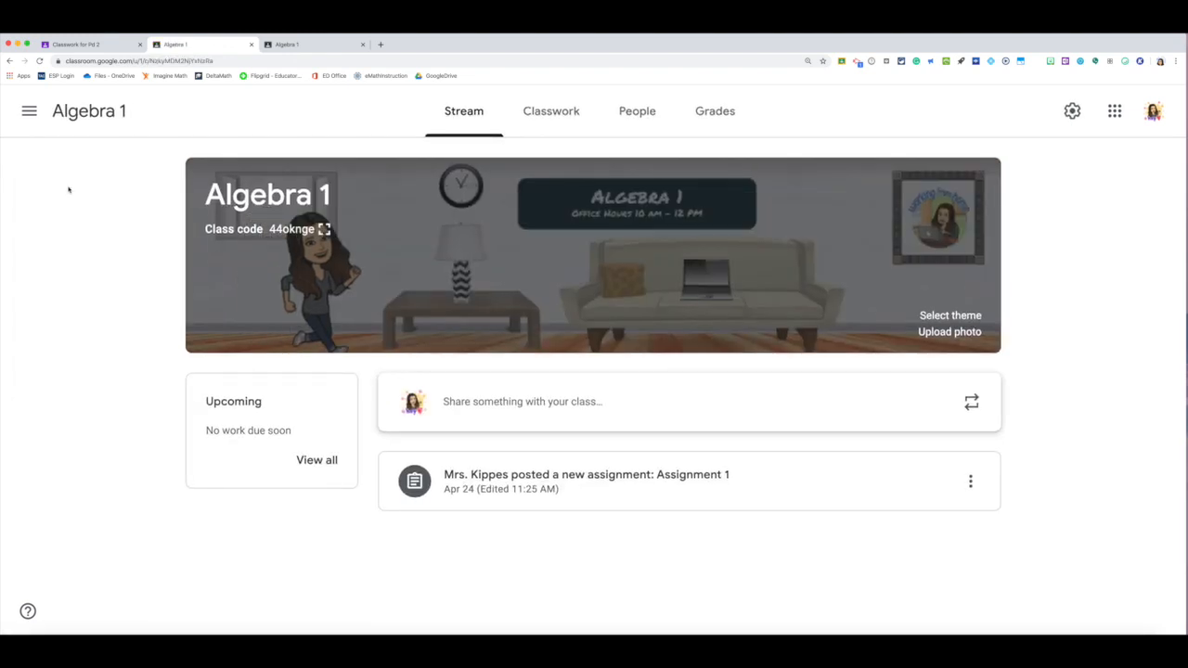
left_click(553, 126)
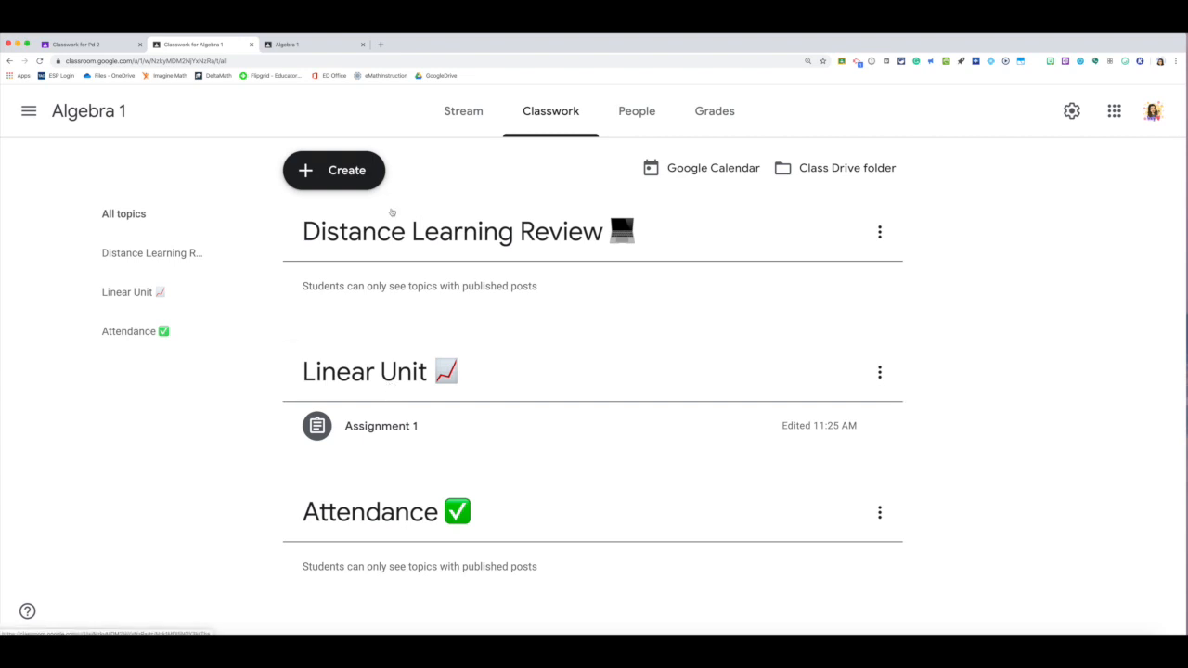
Create a classwork topic named "Distance Learning Quadratic" in Algebra 1
left_click(339, 178)
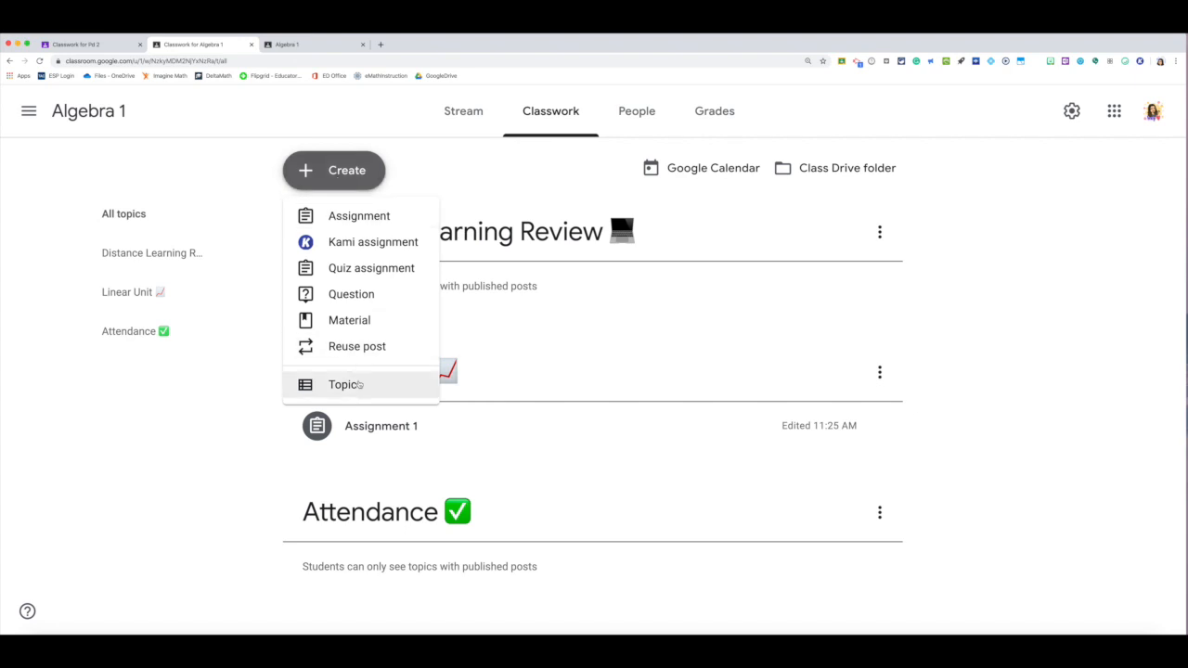
left_click(360, 384)
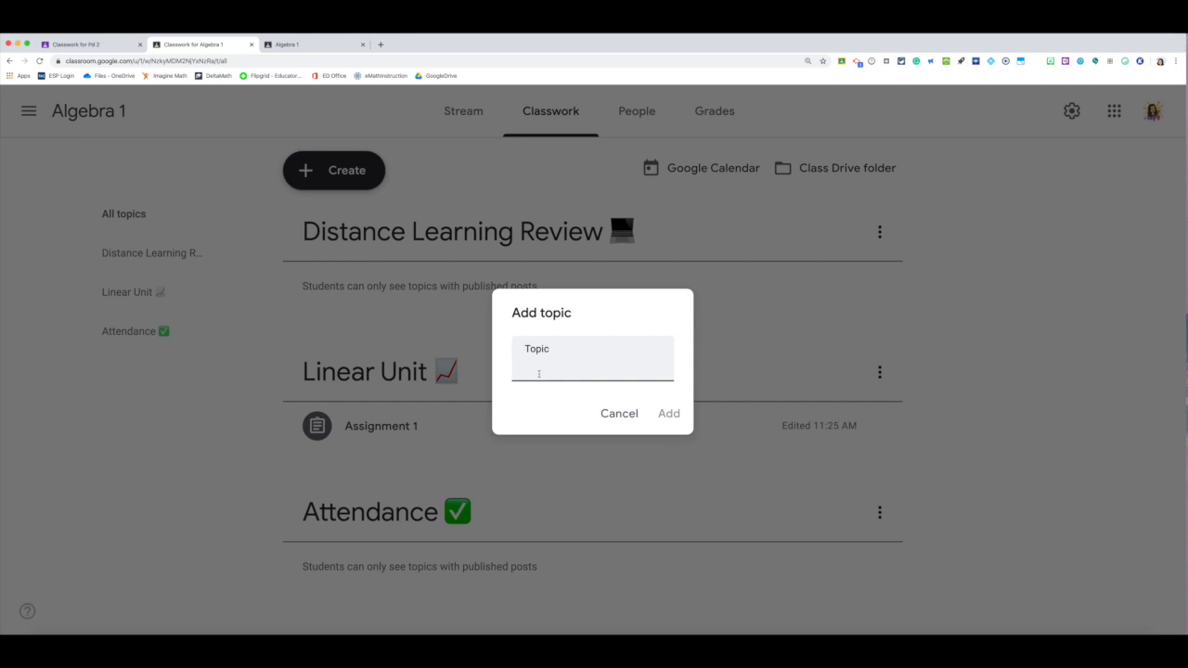
type("Distance Learning ")
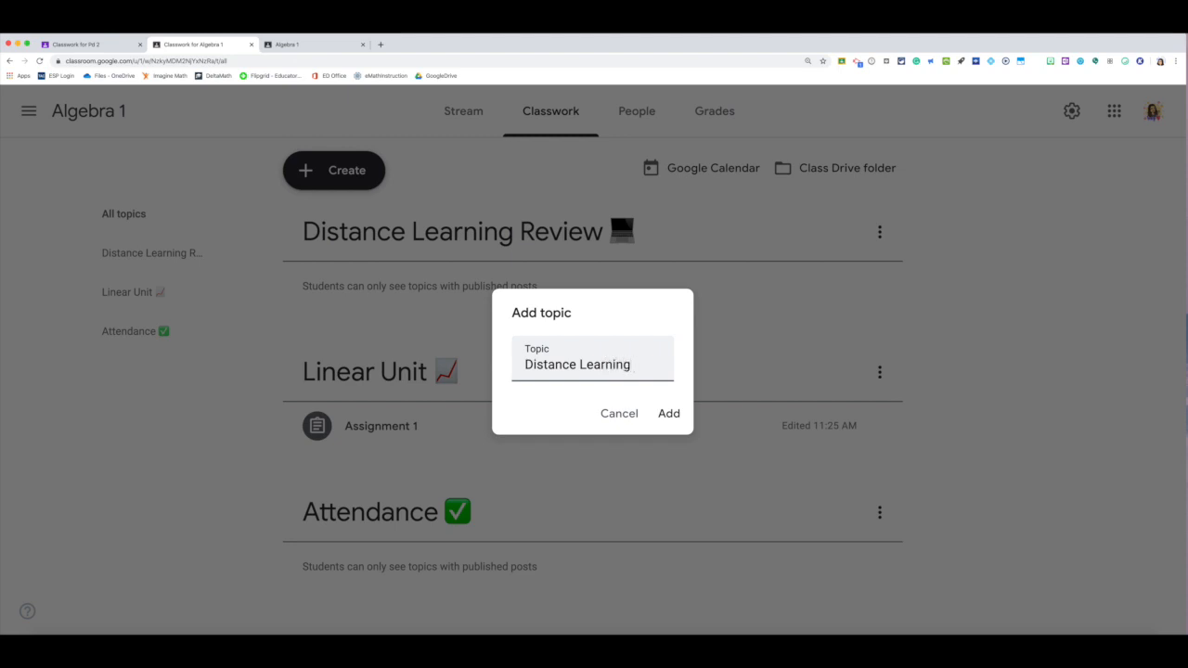
type("Quadratic")
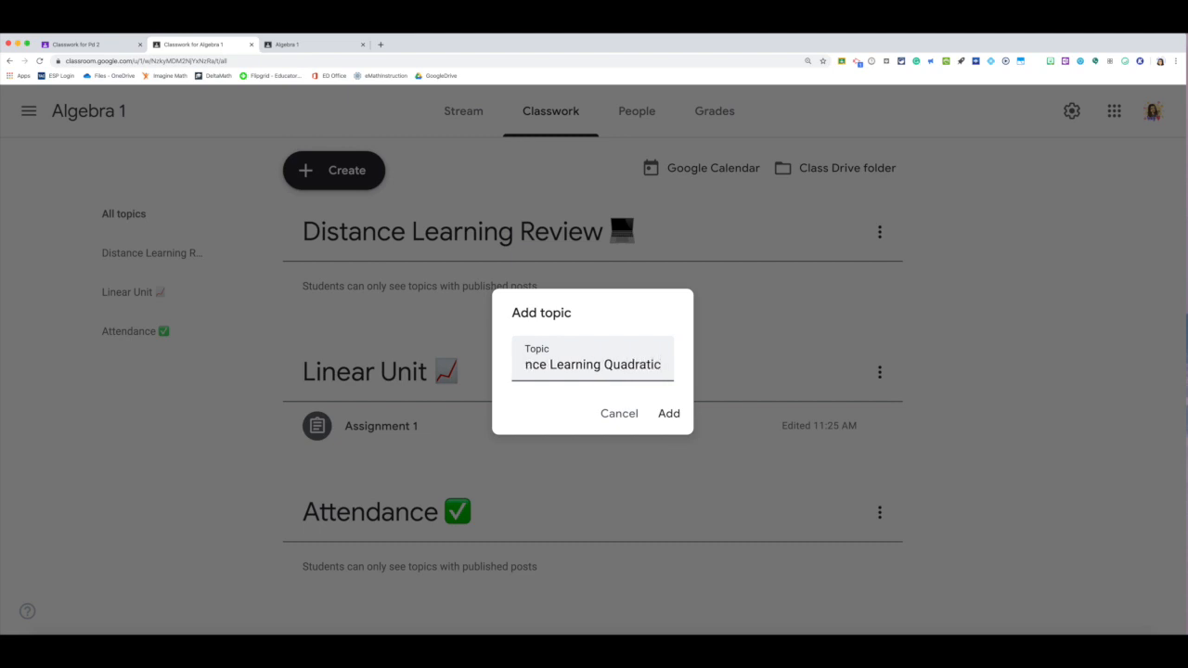
key("Return")
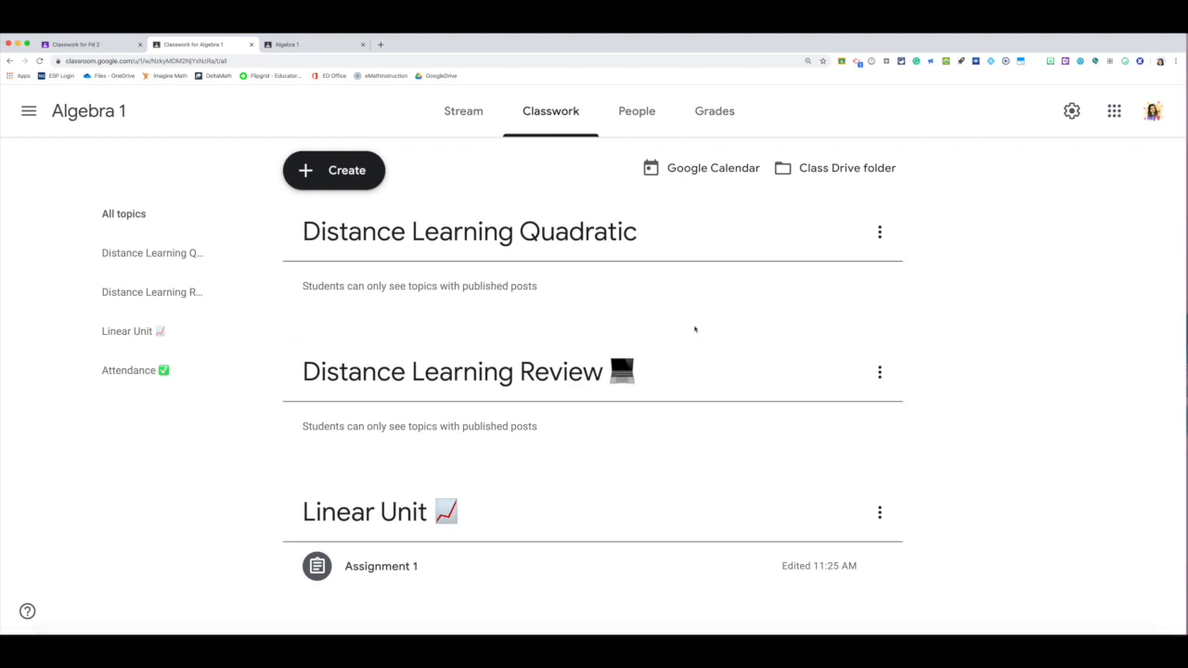
Open the Distance Learning Quadratic topic for renaming and place the text cursor at the start of its name
scroll(564, 252, "down", 1)
scroll(563, 258, "up", 1)
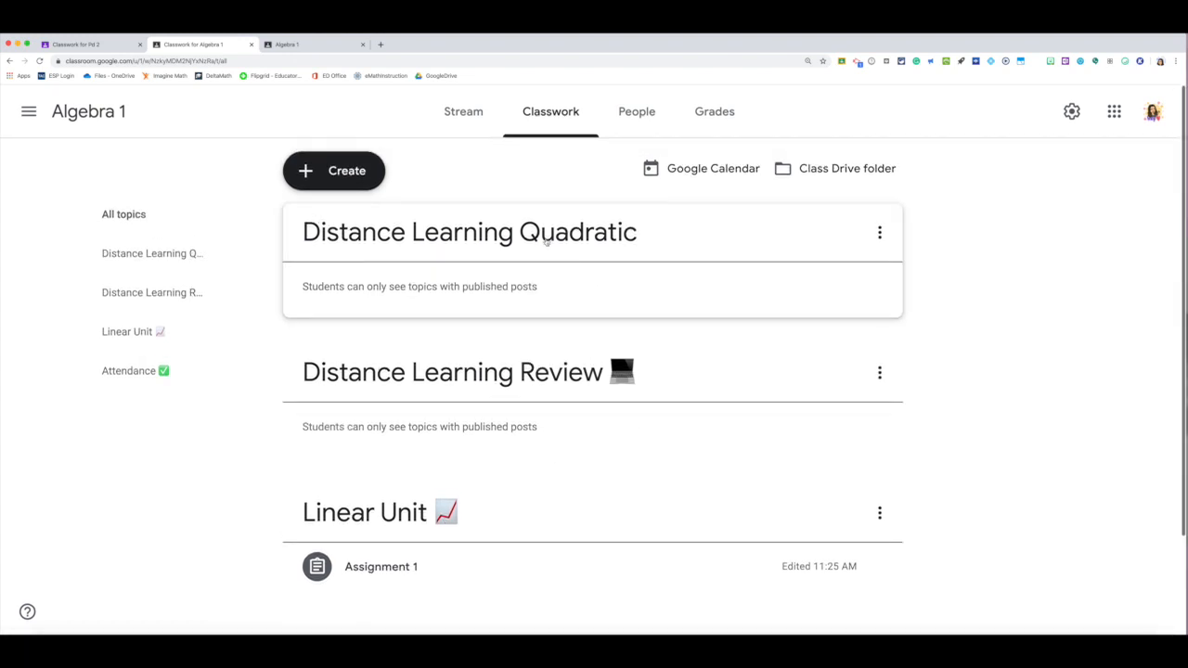
left_click(881, 234)
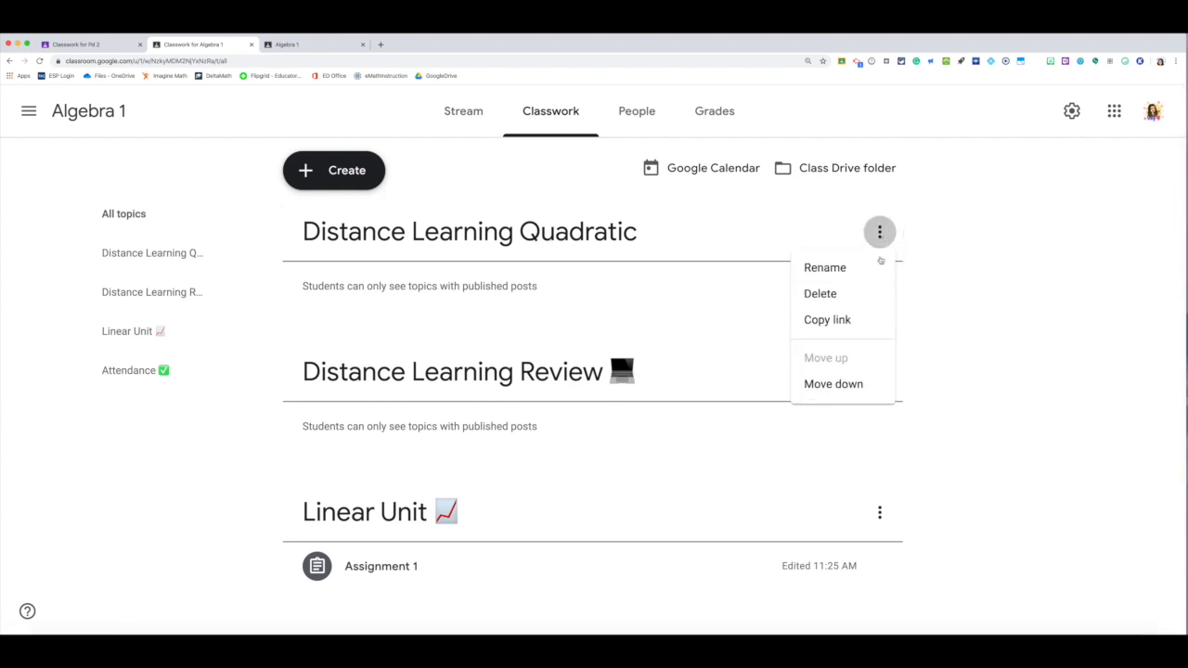
left_click(826, 268)
left_click_drag(526, 364, 692, 370)
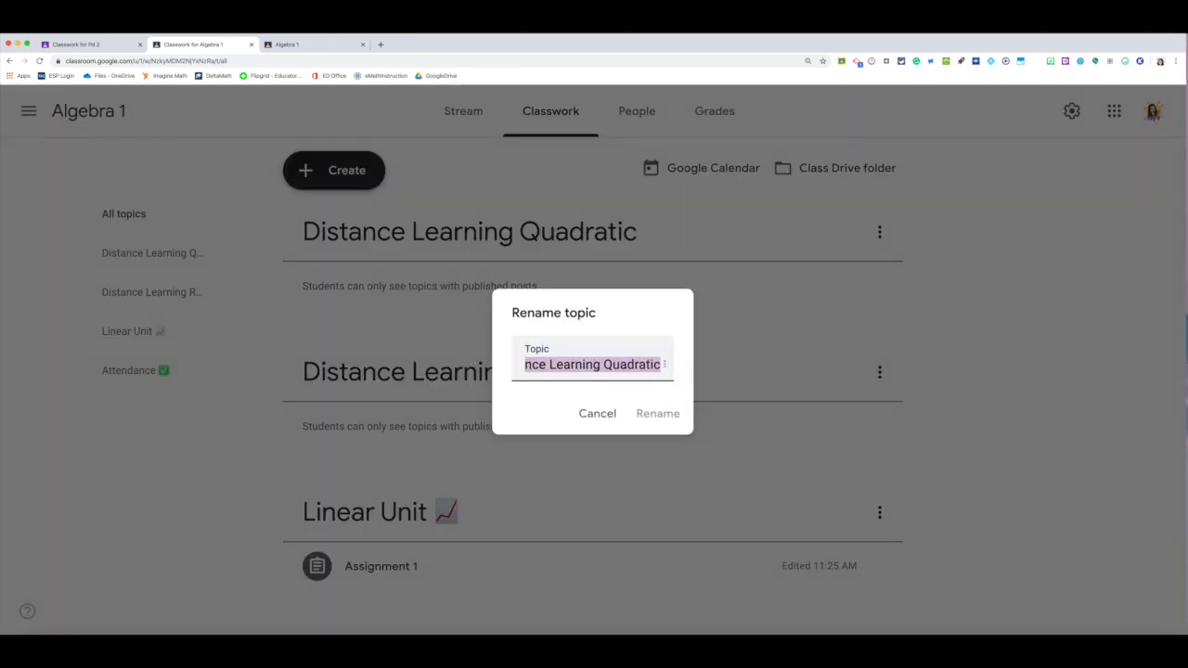
left_click(665, 365)
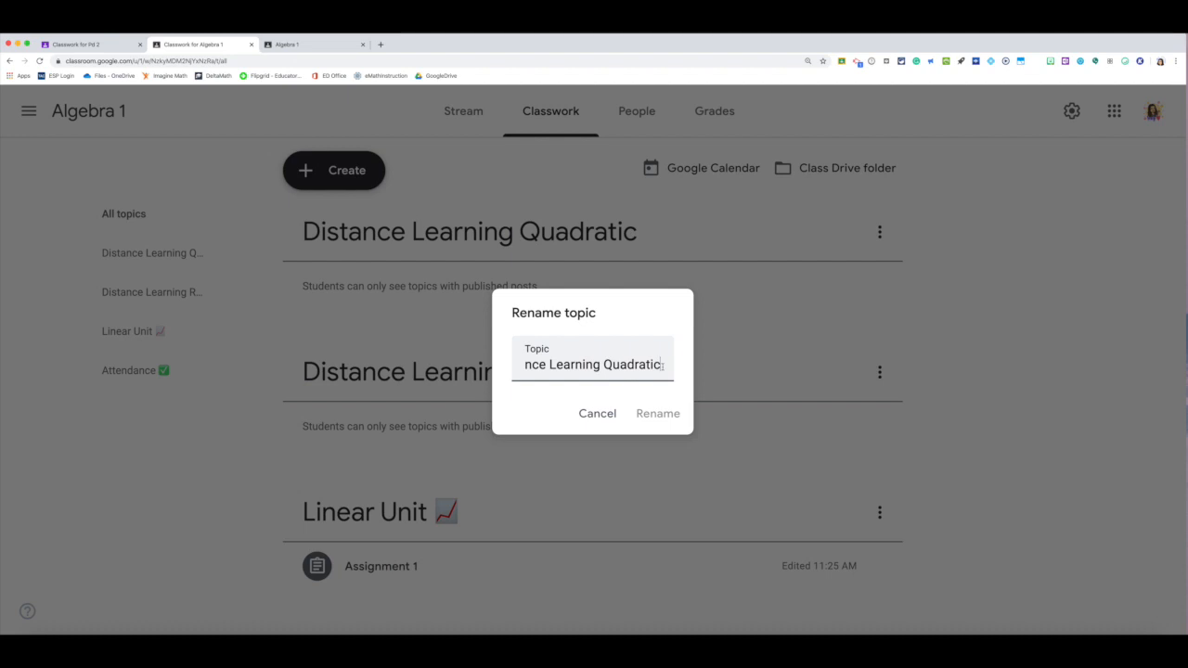
left_click_drag(663, 366, 480, 365)
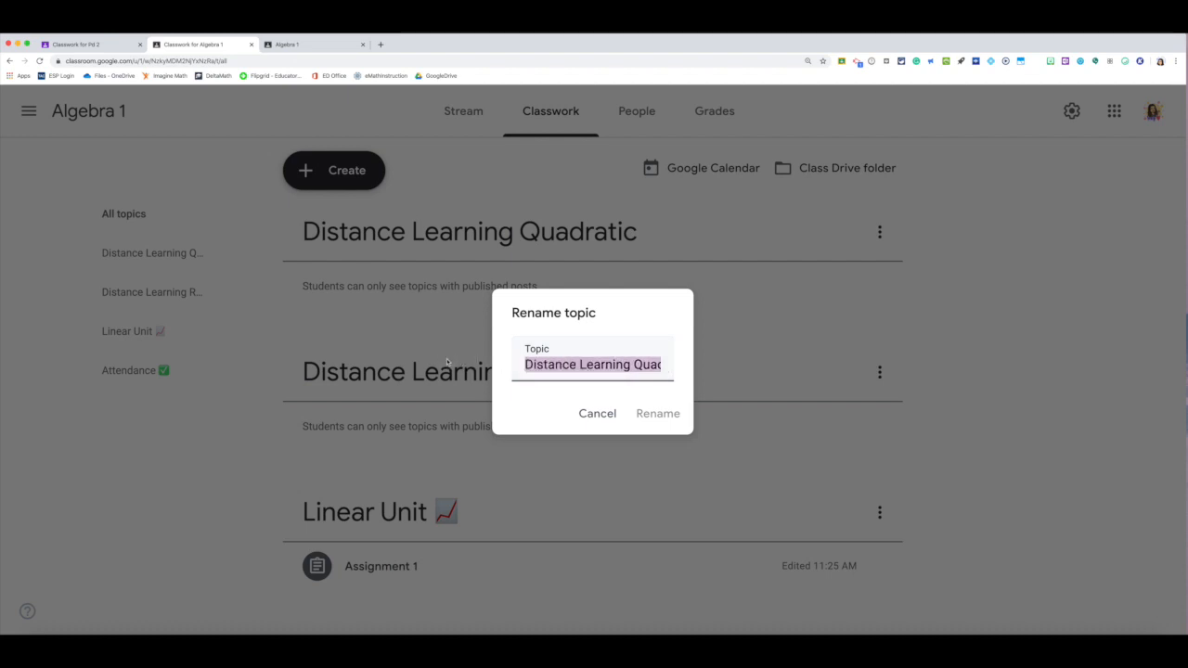
left_click(554, 364)
left_click(523, 364)
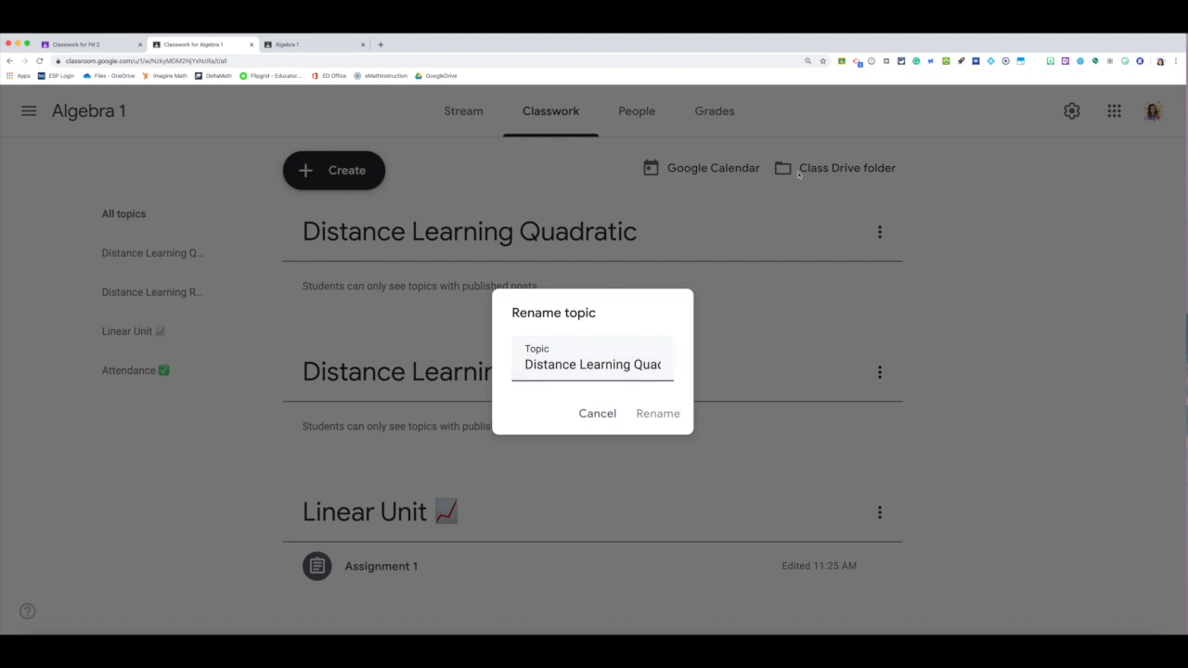
Open the JoyPixels emoji keyboard and look through its emojis for "SHA"
left_click(1125, 62)
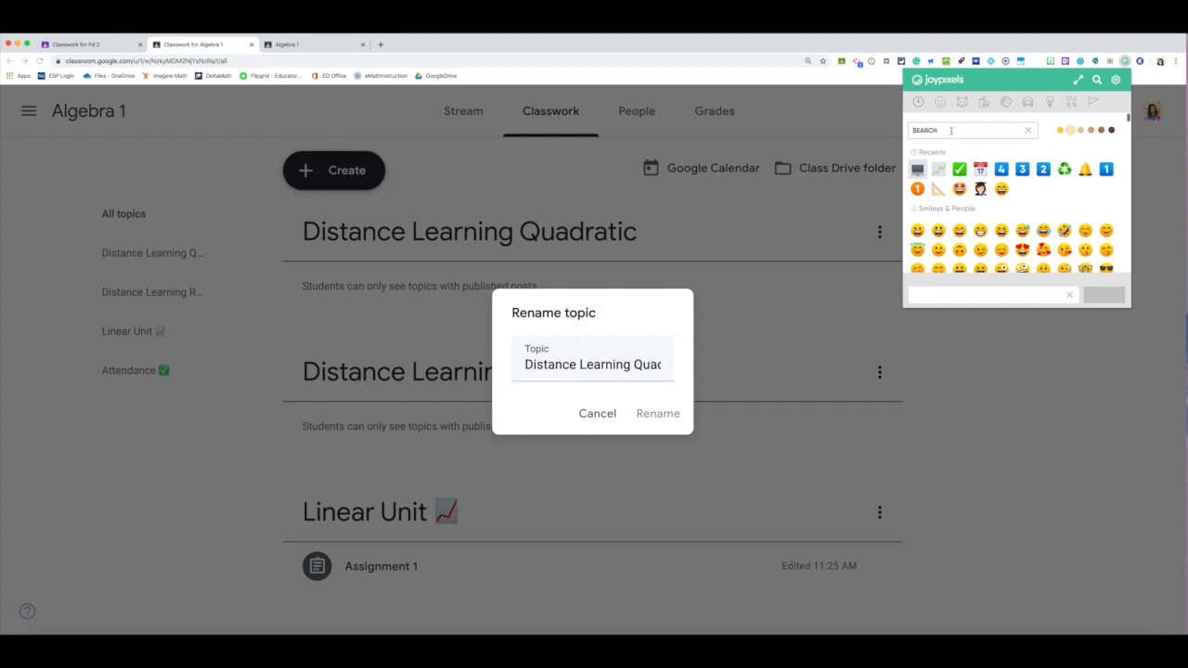
type("SHA")
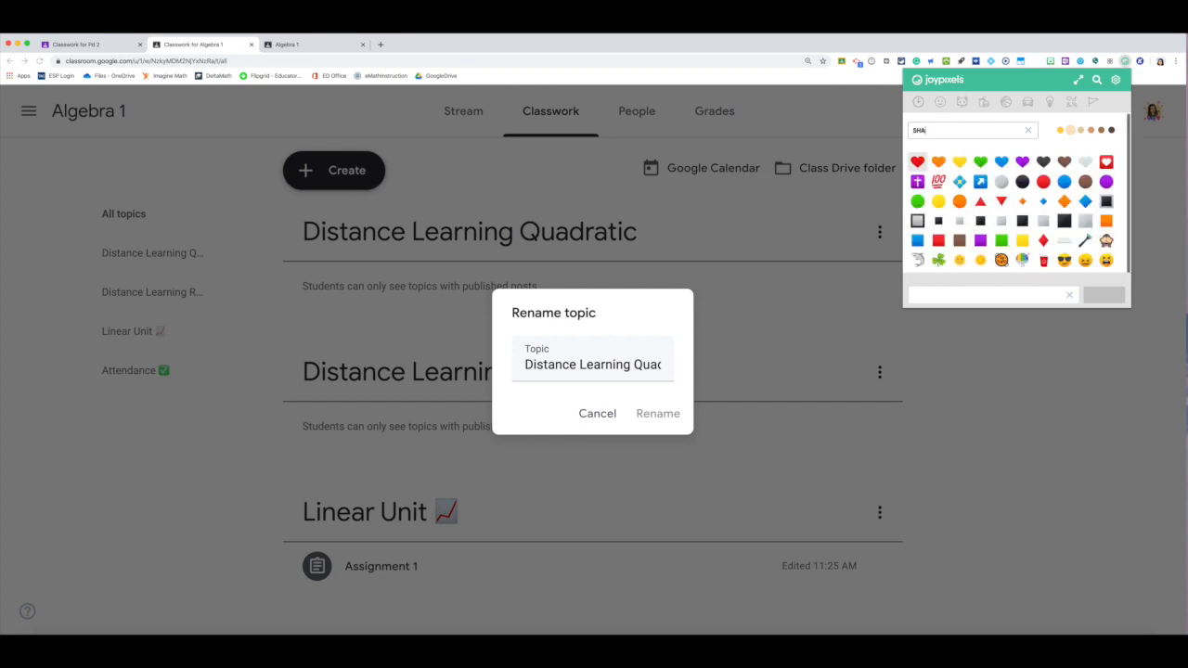
scroll(1002, 223, "down", 1)
scroll(1002, 223, "up", 1)
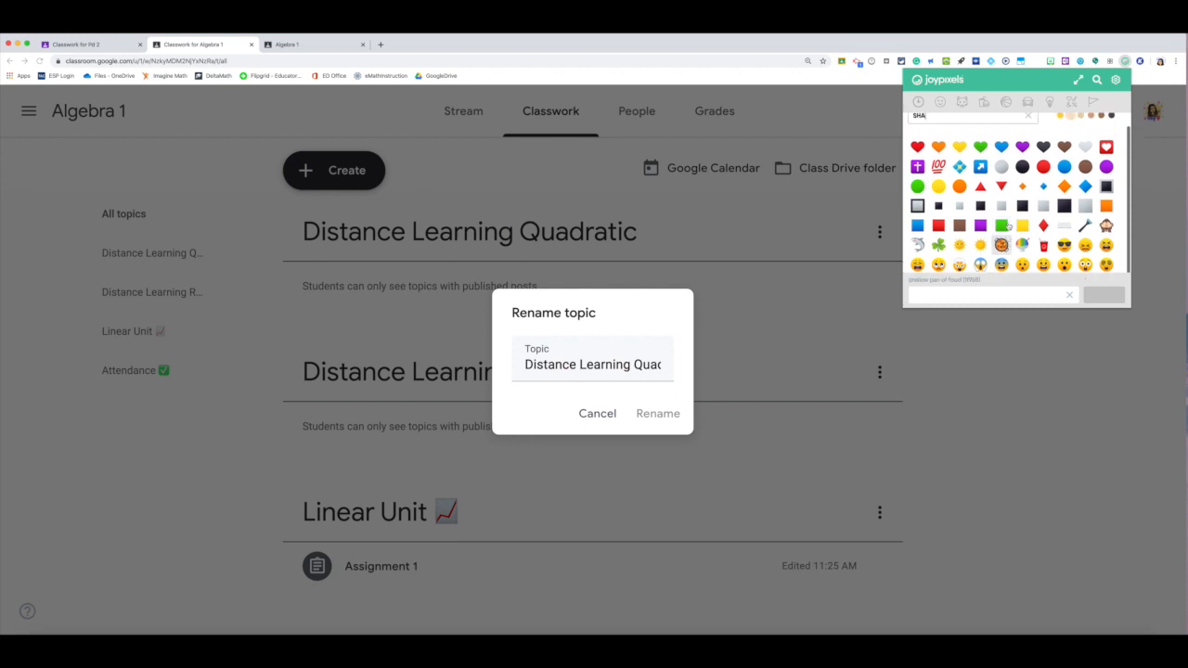
Search the emoji keyboard for "DOL" instead and pick the dolphin emoji
key("BackSpace")
key("BackSpace")
key("BackSpace")
type("D")
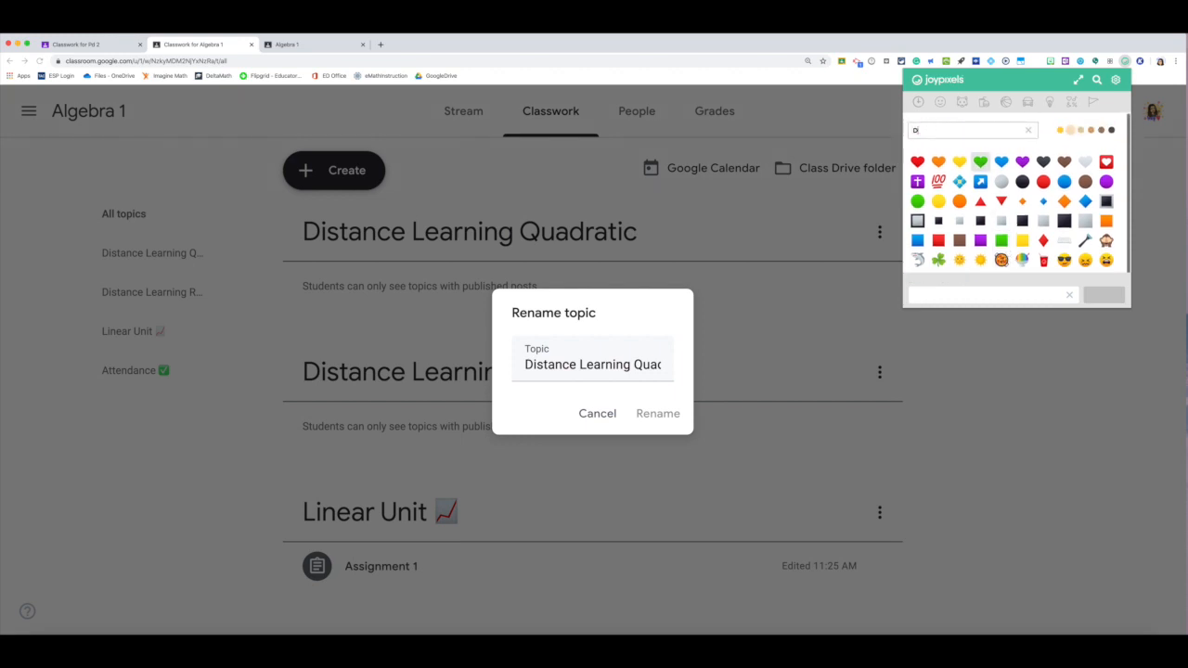
type("OL")
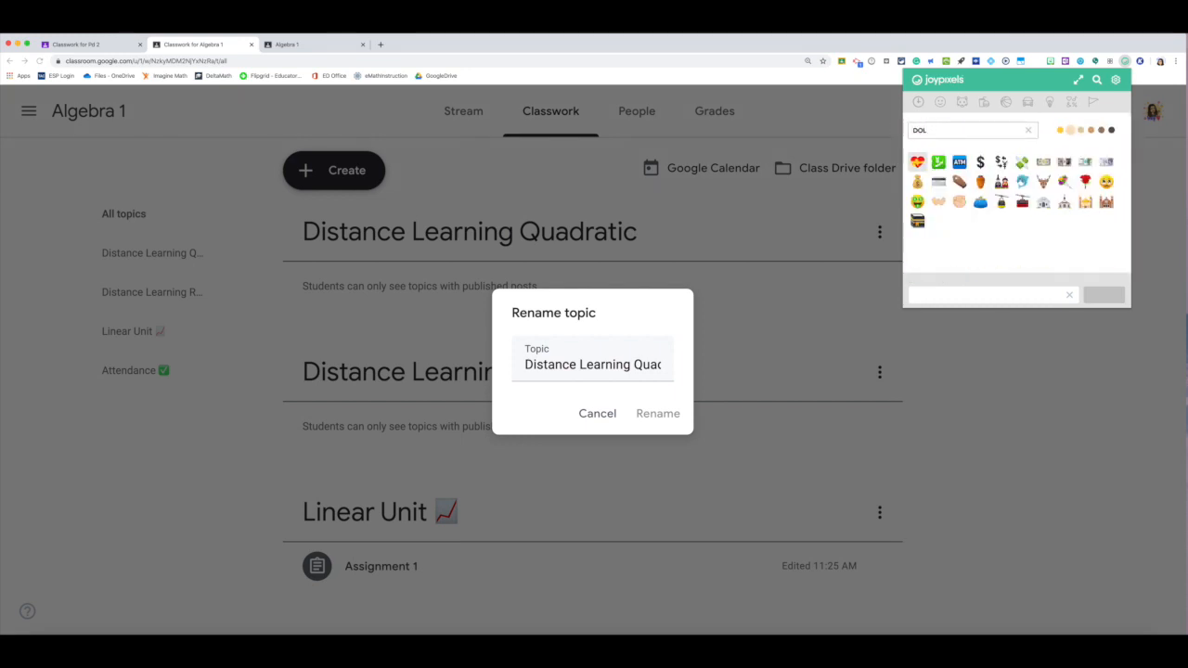
left_click(1024, 185)
Put the dolphin emoji after "Quadratic" at the end of the topic name and copy the emoji
left_click(631, 371)
left_click_drag(633, 368, 684, 364)
left_click(660, 367)
double_click(656, 365)
key("super+c")
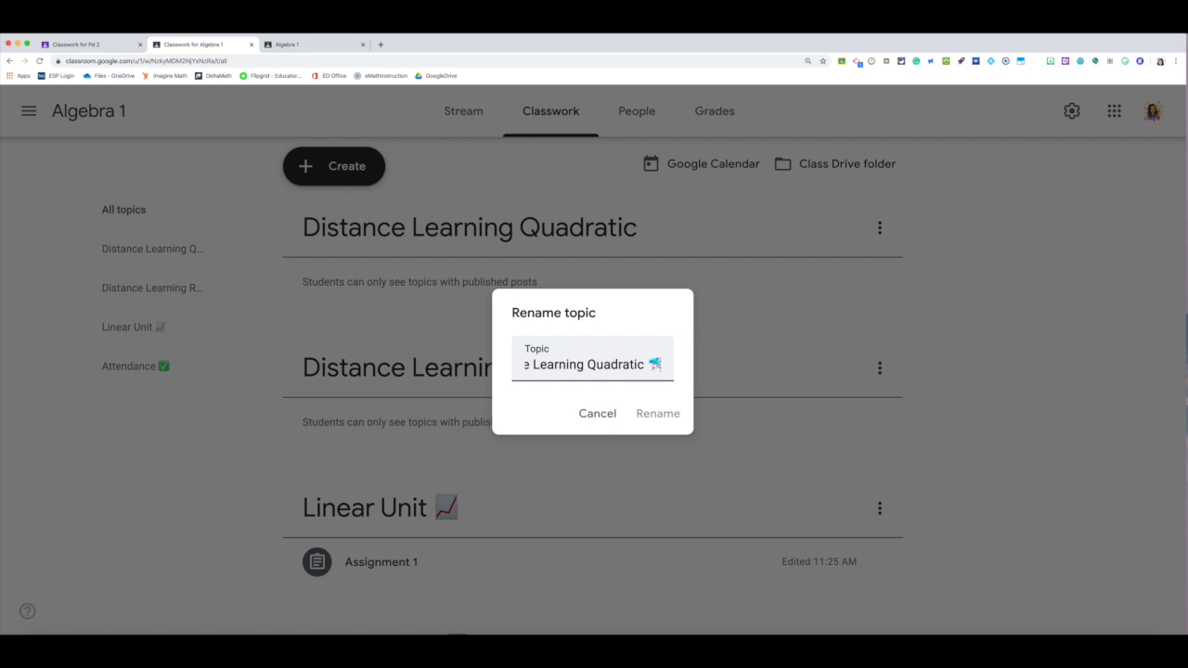
Adjust the end of the topic name beside the dolphin emoji and save the renamed topic
left_click(659, 415)
left_click(658, 417)
left_click(659, 416)
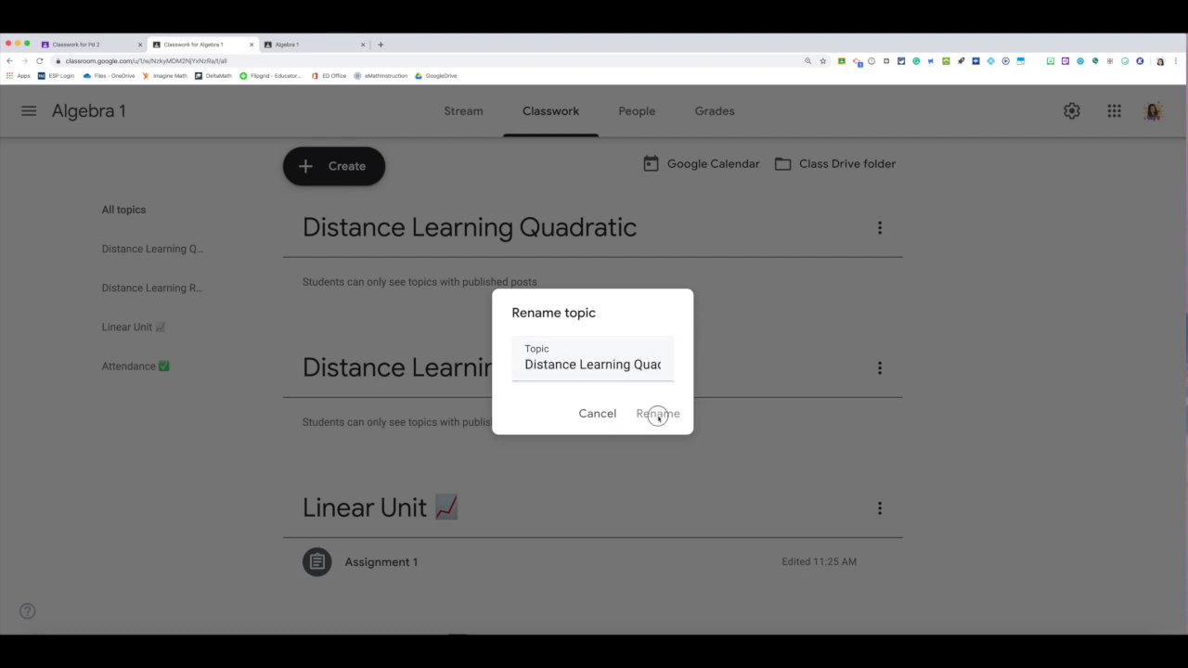
left_click_drag(650, 363, 684, 368)
left_click(678, 372)
left_click(654, 365)
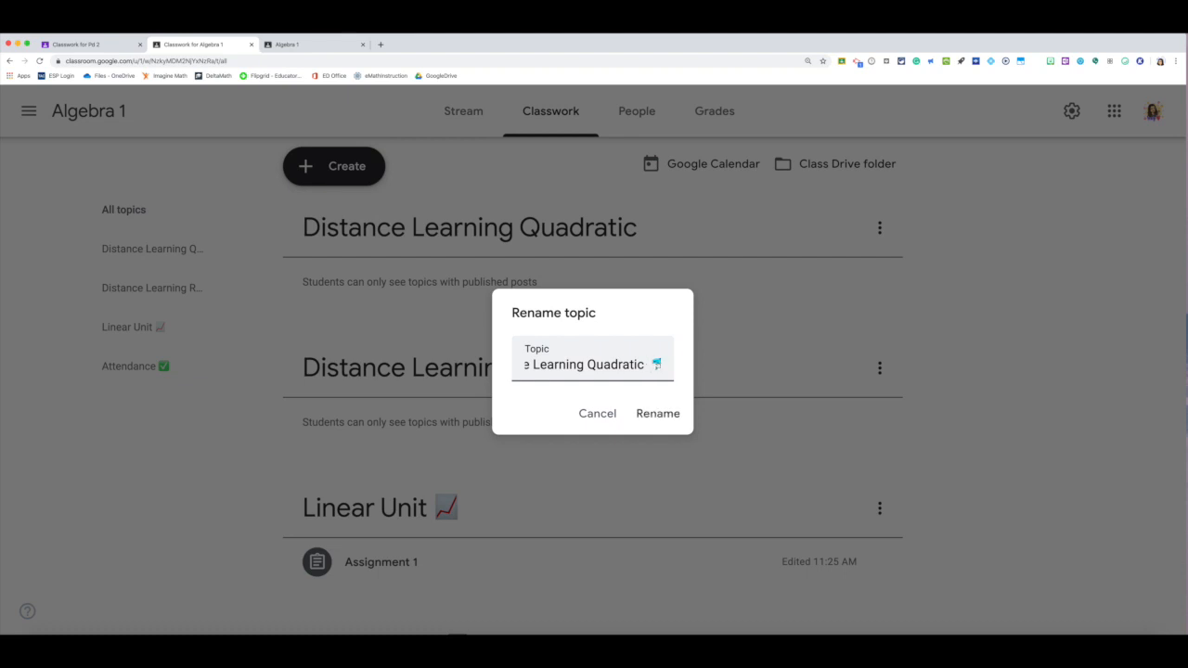
left_click(657, 414)
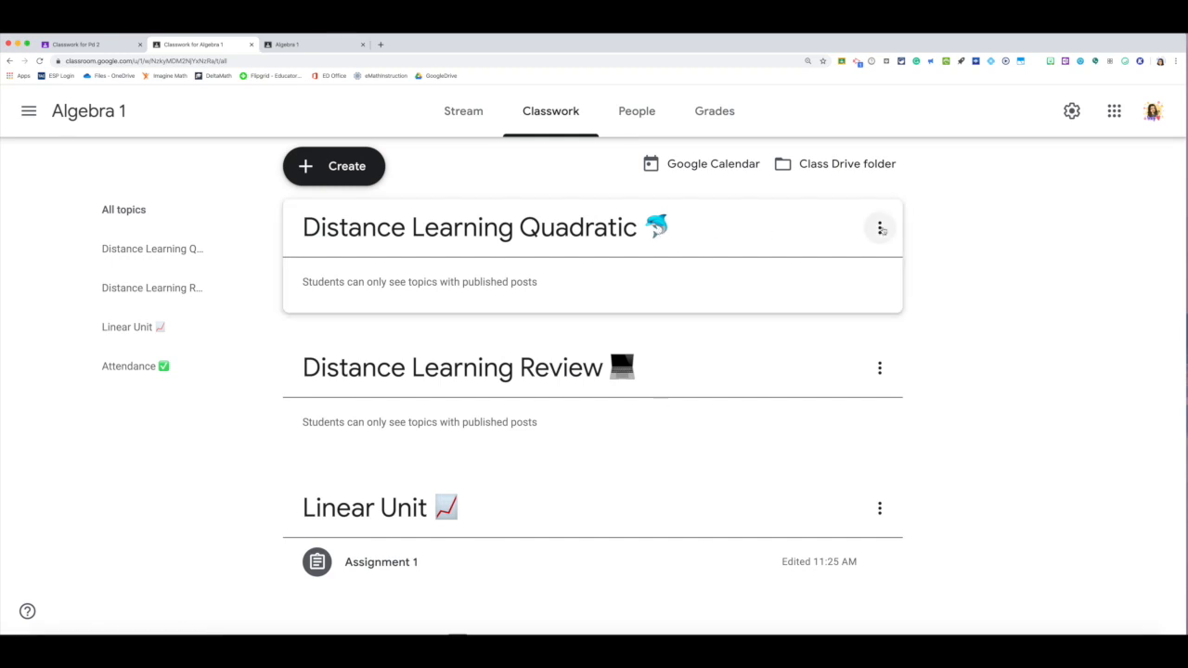
Rename the Distance Learning Quadratic topic so the dolphin emoji stands at the start of its name instead of the end
left_click(880, 228)
left_click(826, 264)
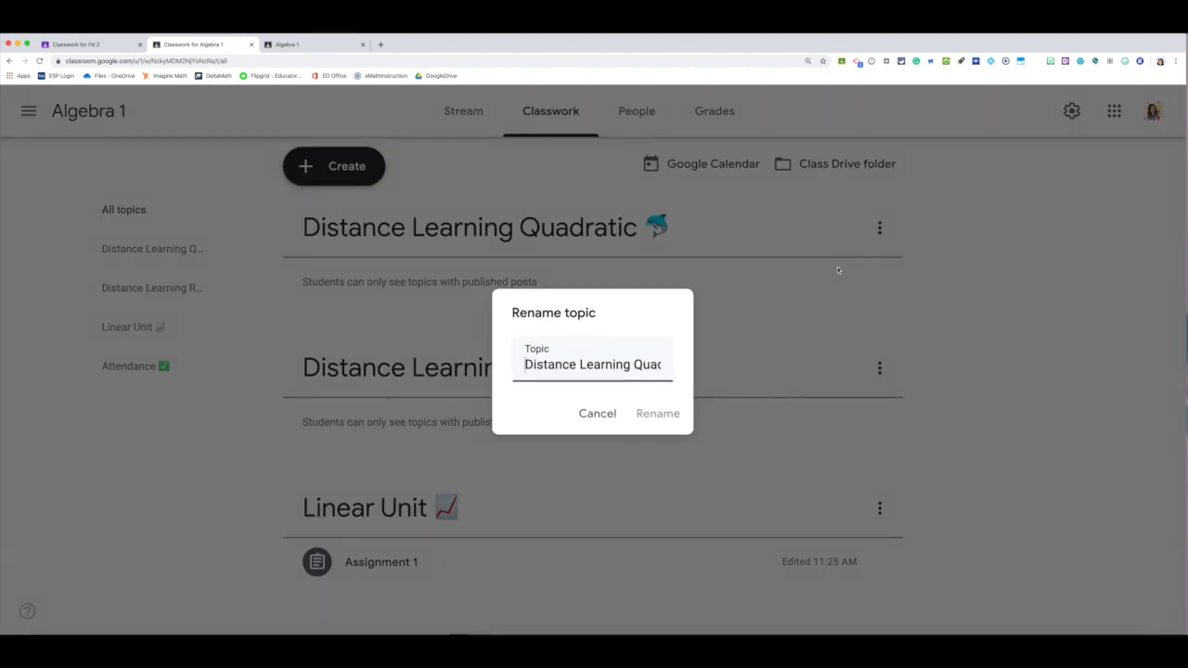
left_click_drag(661, 365, 713, 368)
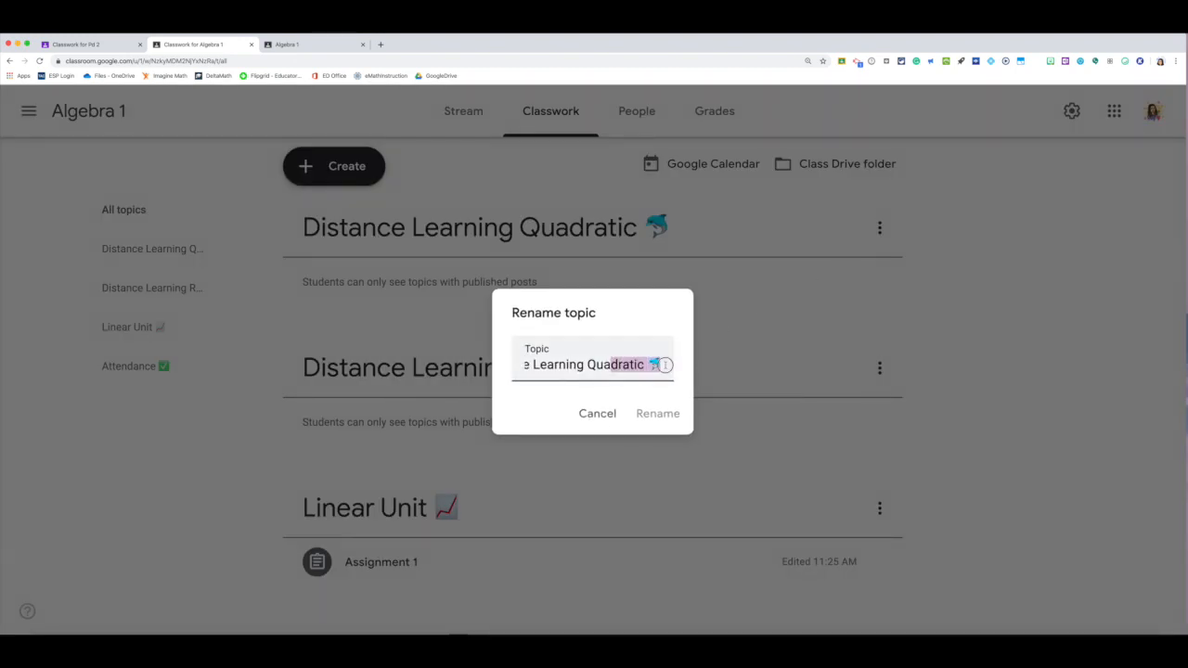
left_click(657, 365)
key("BackSpace")
left_click_drag(563, 362, 493, 364)
left_click(519, 362)
key("super+v")
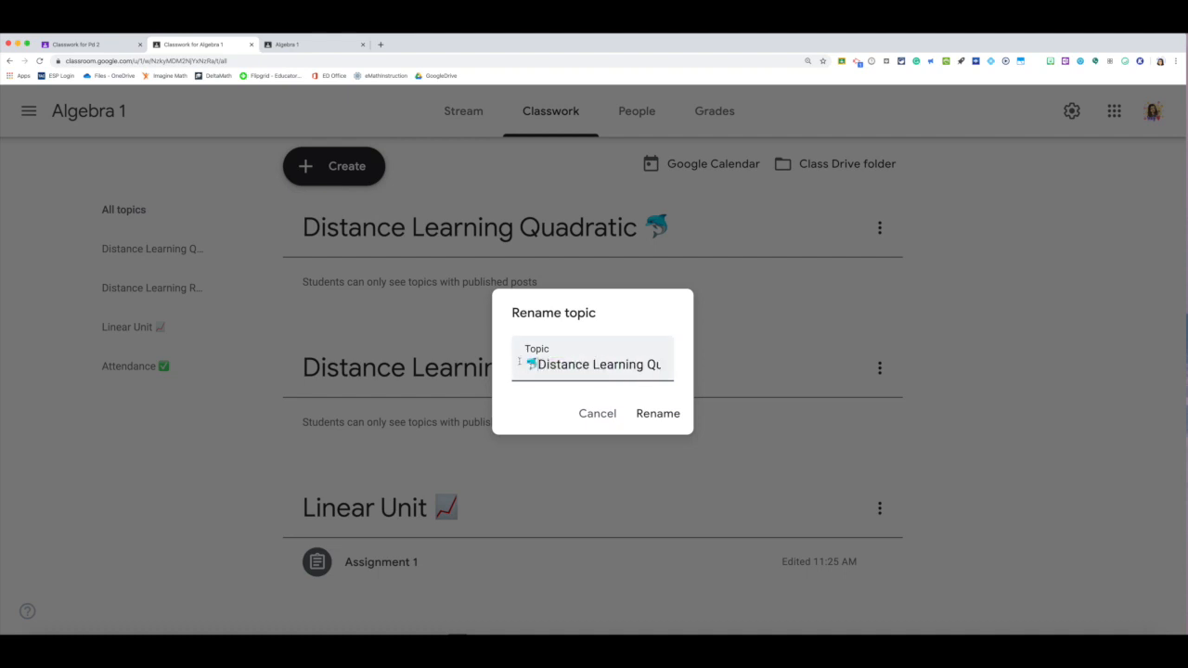
left_click(661, 414)
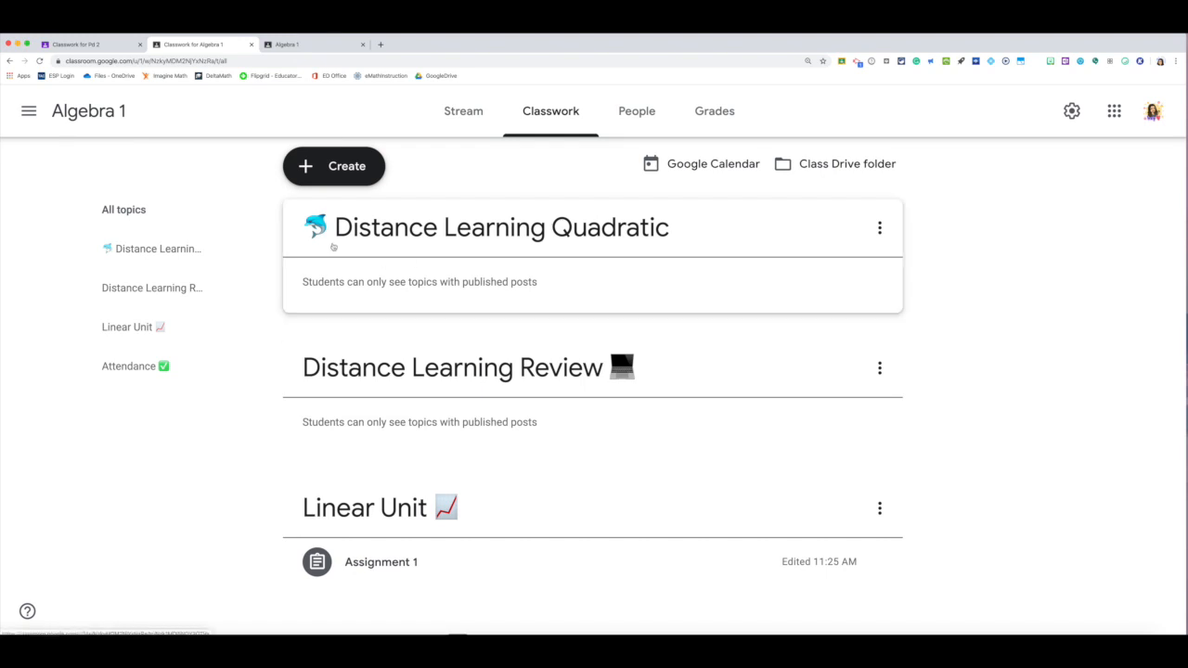
Move Assignment 1 from the Linear Unit topic into the Attendance topic
scroll(364, 251, "up", 1)
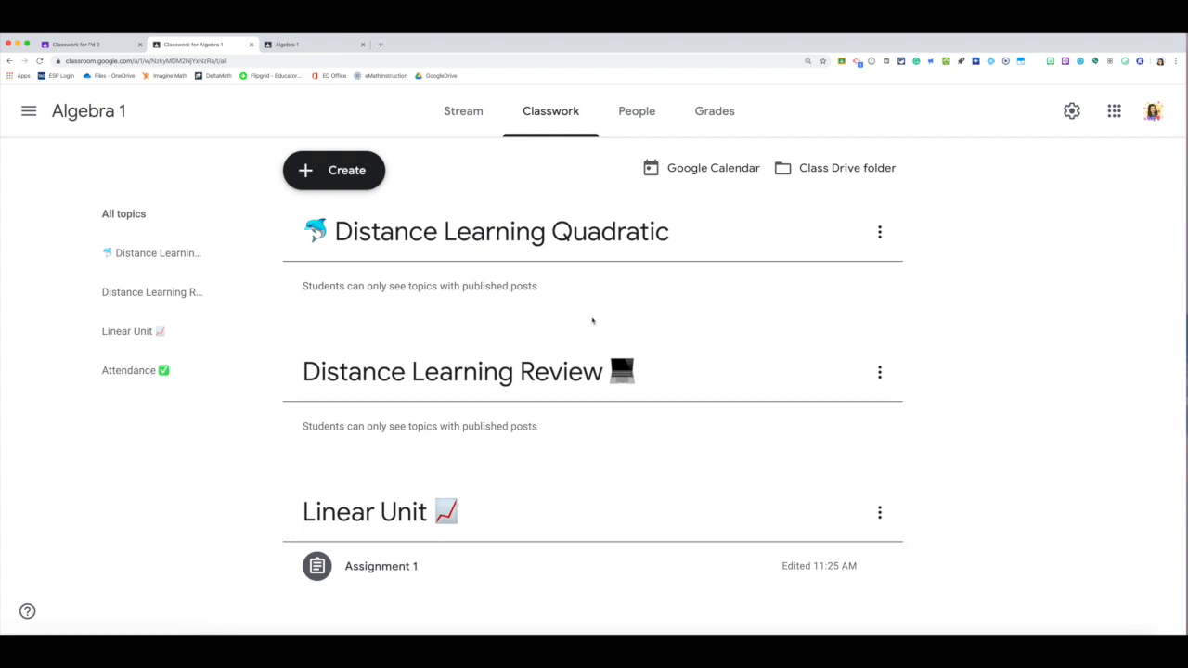
scroll(583, 320, "down", 1)
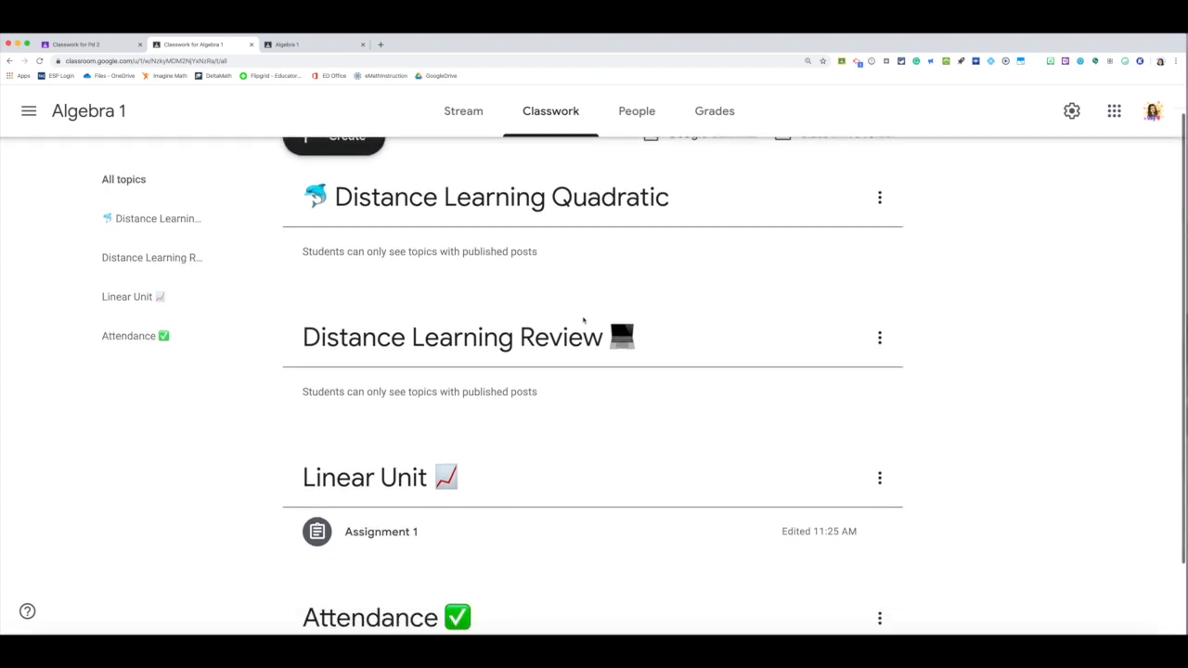
left_click_drag(385, 539, 492, 557)
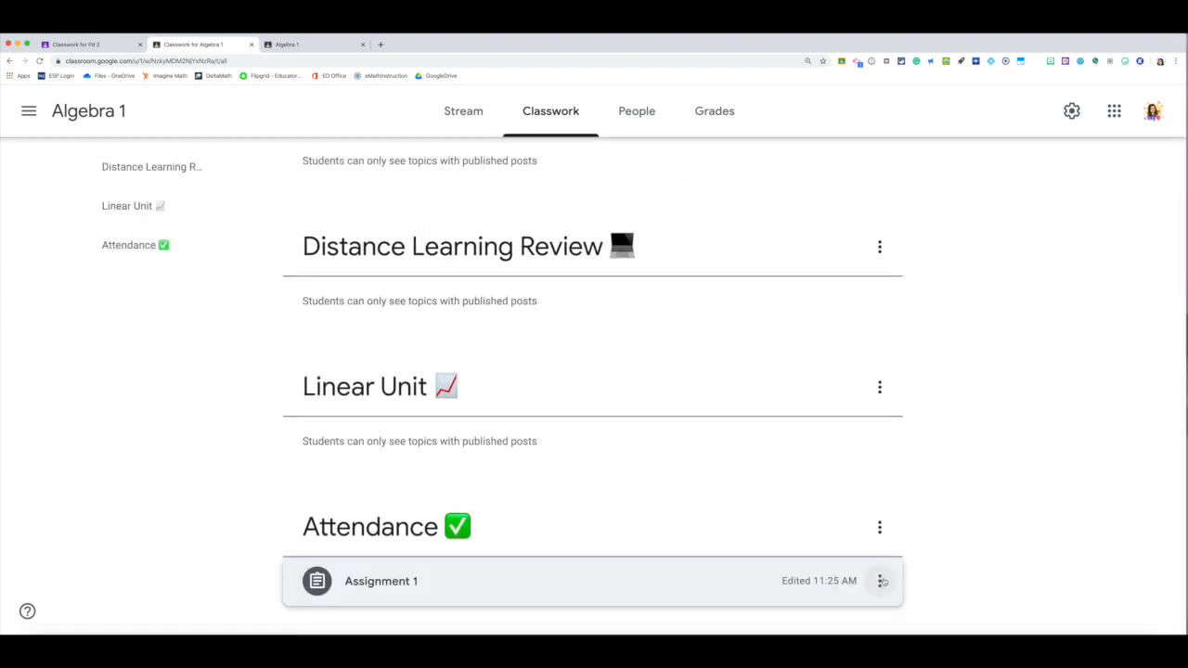
Edit Assignment 1 to have no topic, save it, and move it under the Distance Learning Review topic
left_click(880, 582)
left_click(829, 491)
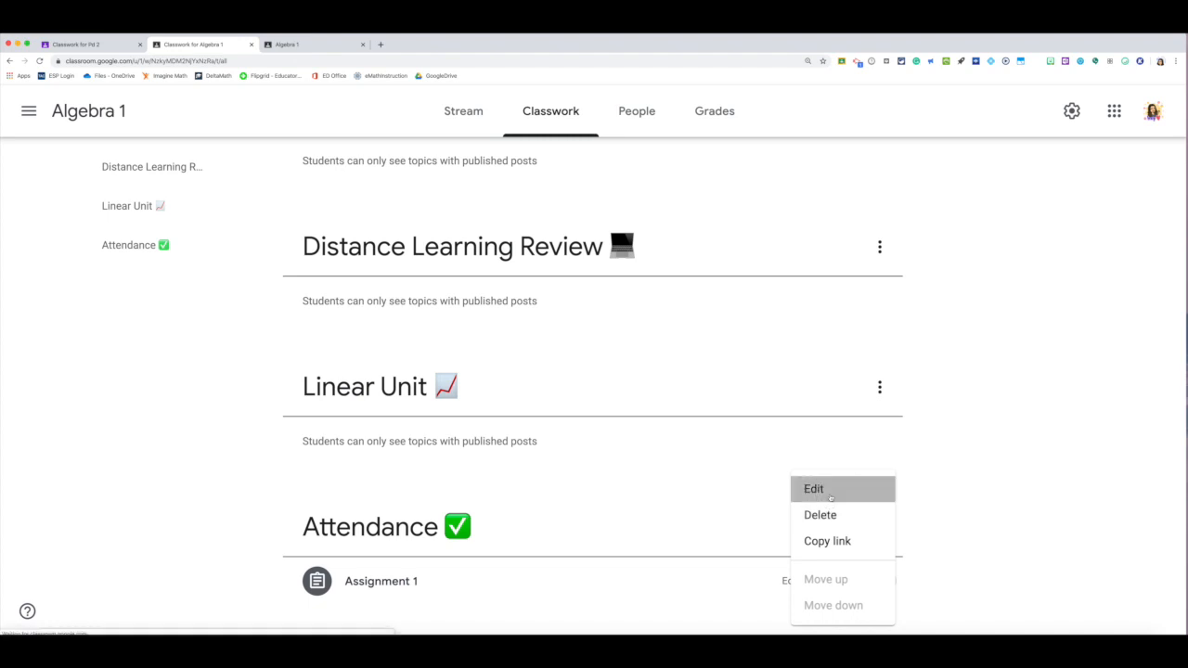
left_click(986, 433)
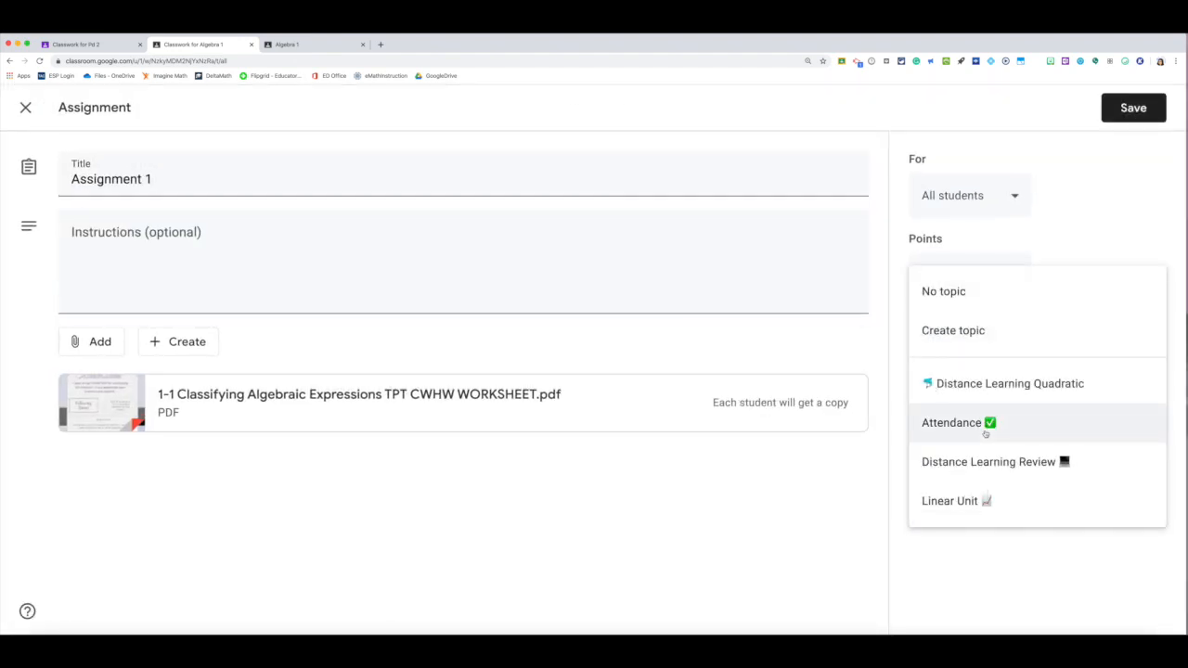
left_click(966, 290)
left_click(1128, 110)
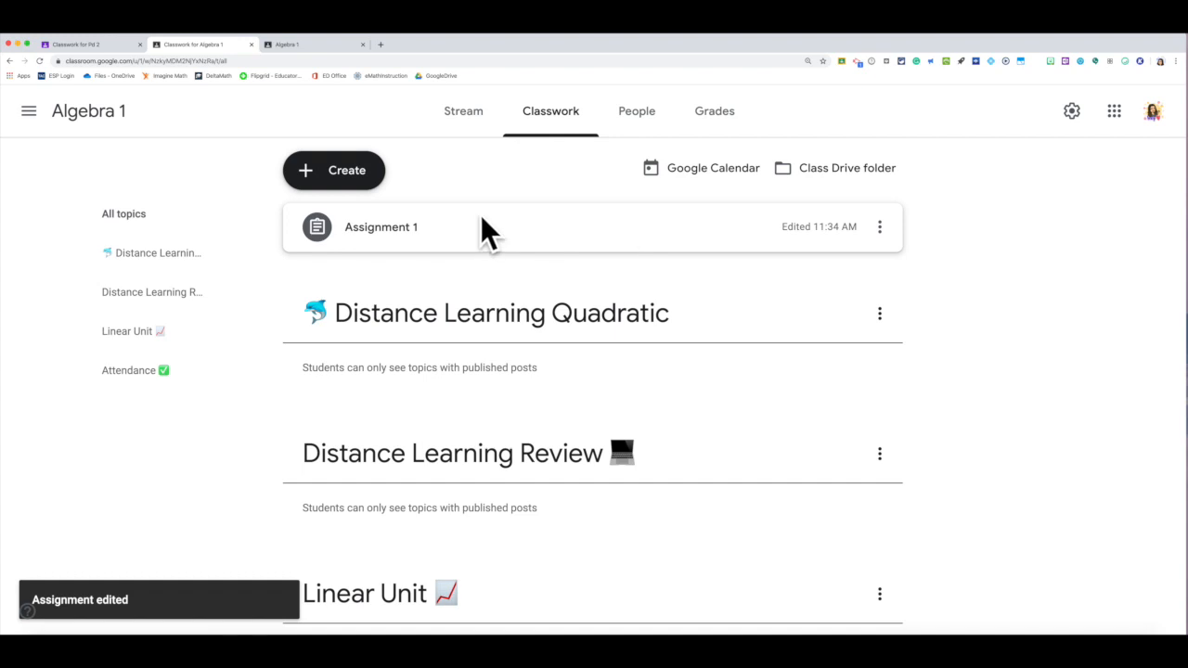
scroll(483, 226, "down", 1)
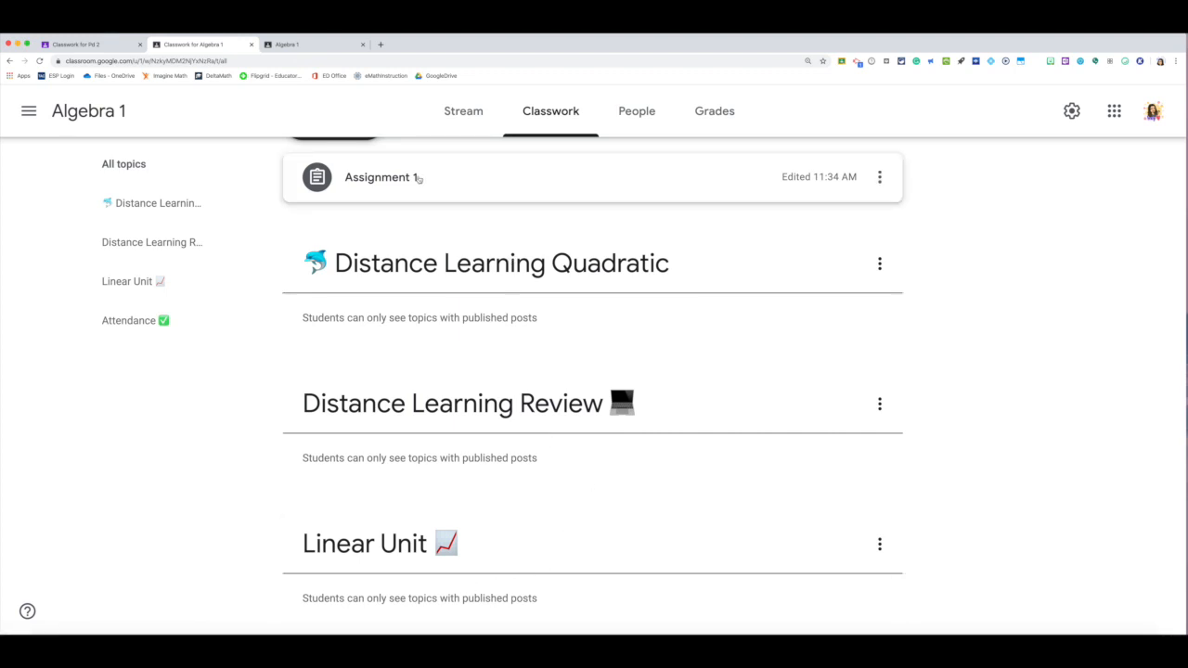
left_click_drag(443, 182, 492, 395)
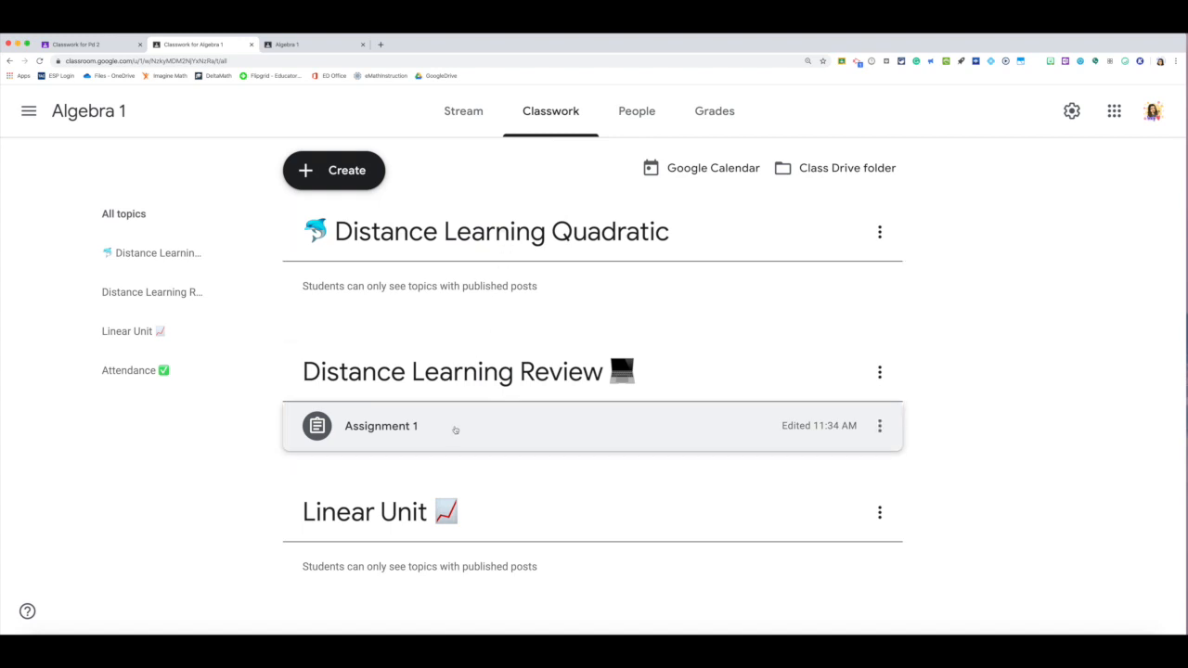
Edit Assignment 1 to set its topic to Distance Learning Quadratic and save the assignment
left_click(880, 426)
left_click(864, 460)
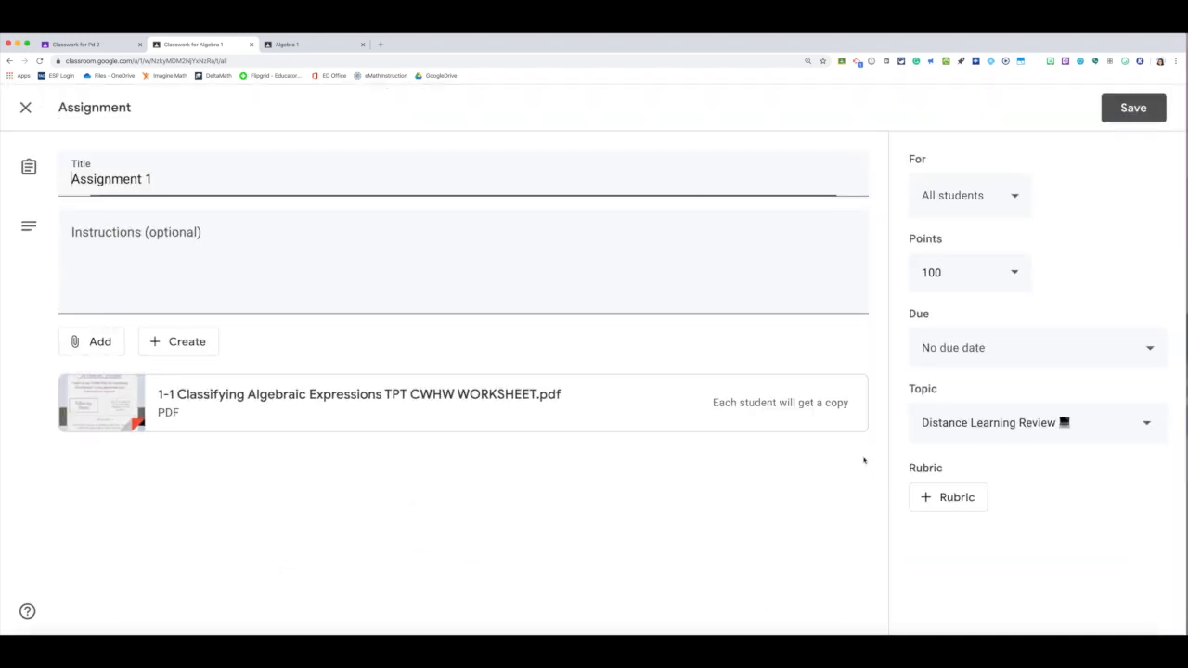
left_click(1022, 430)
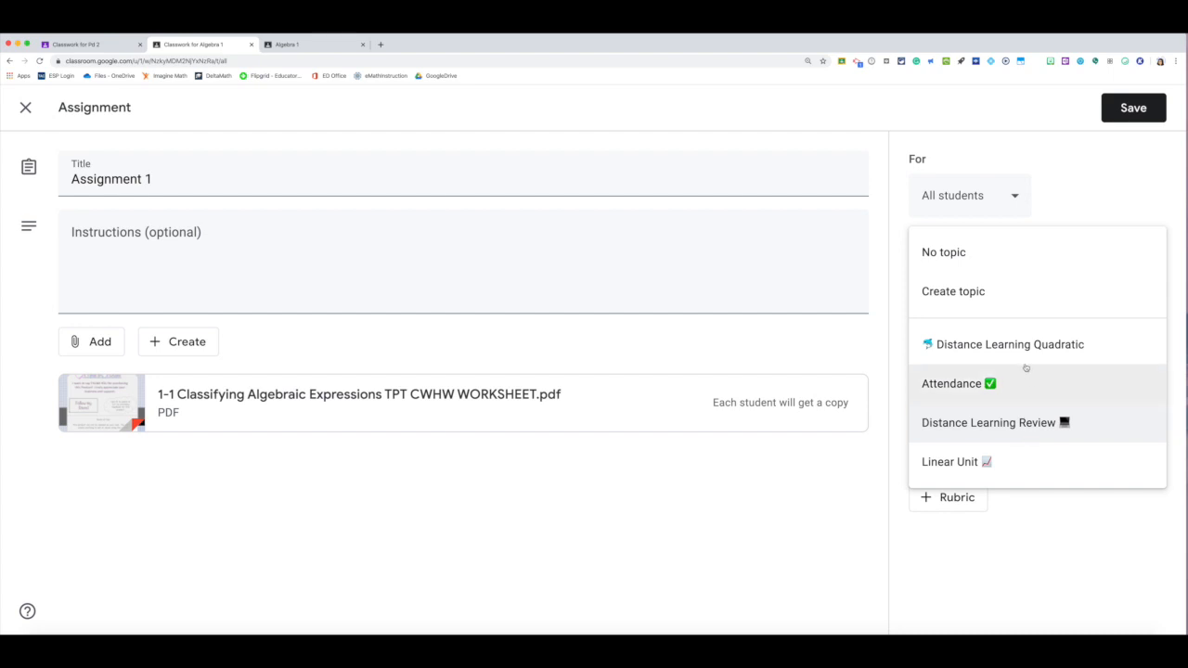
left_click(1003, 347)
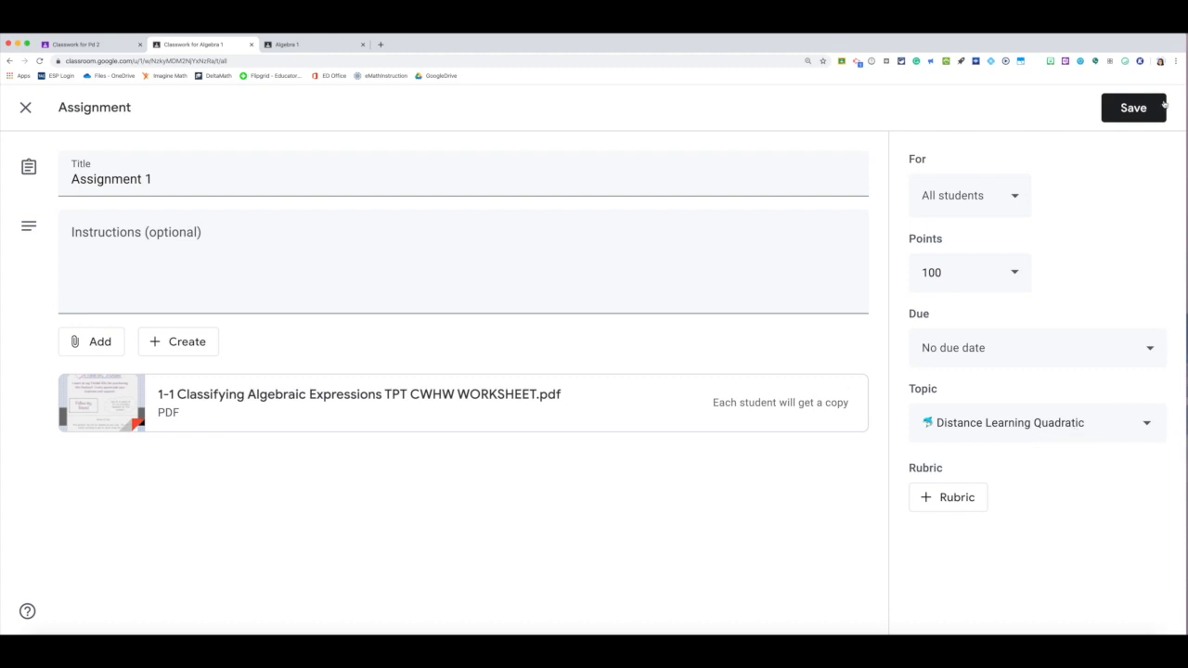
left_click(1134, 109)
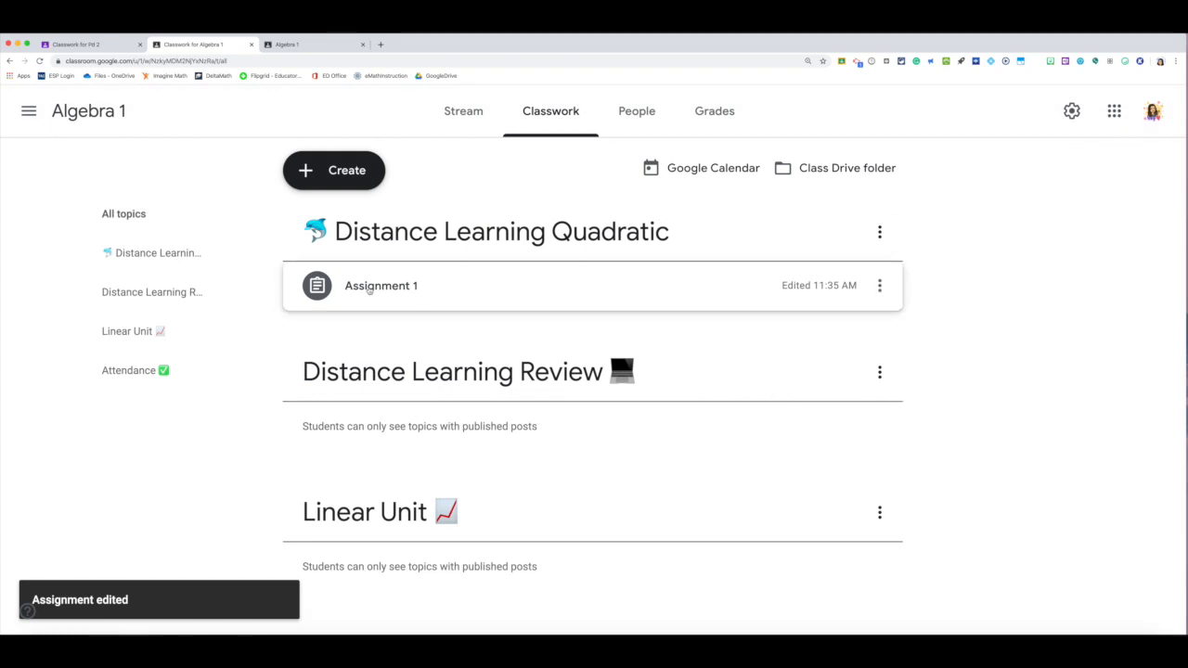
Switch to the student view of Algebra 1, refresh its stream and open its classwork page
scroll(368, 291, "down", 1)
key("super+minus")
key("super+minus")
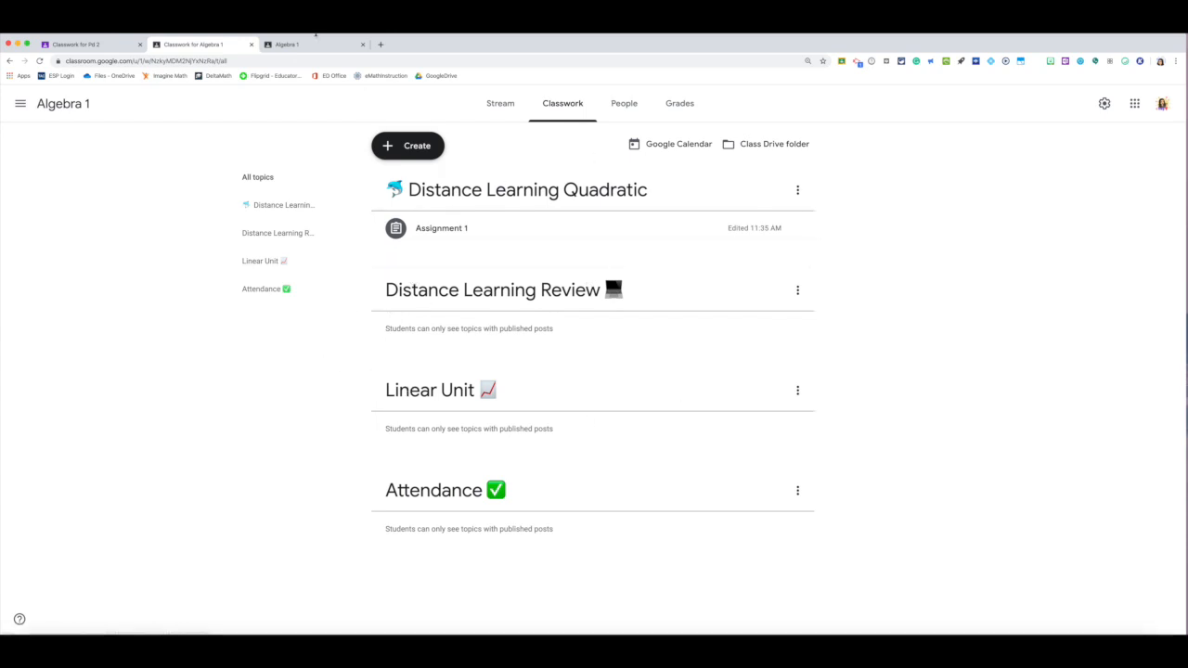
left_click(317, 47)
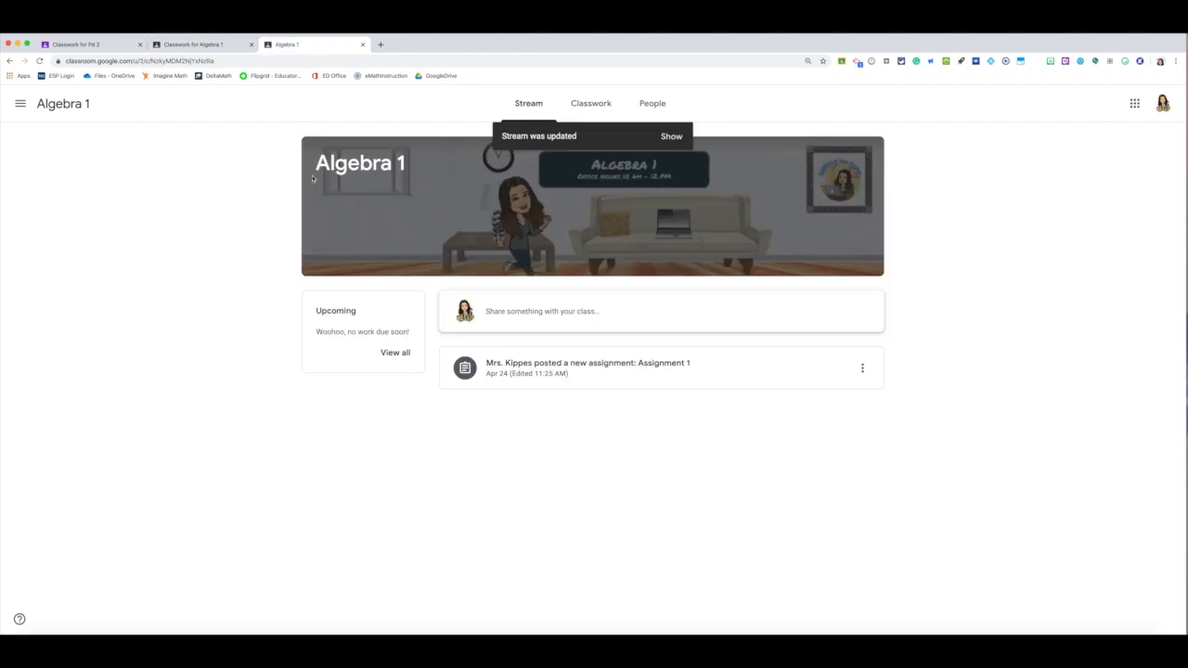
left_click(678, 135)
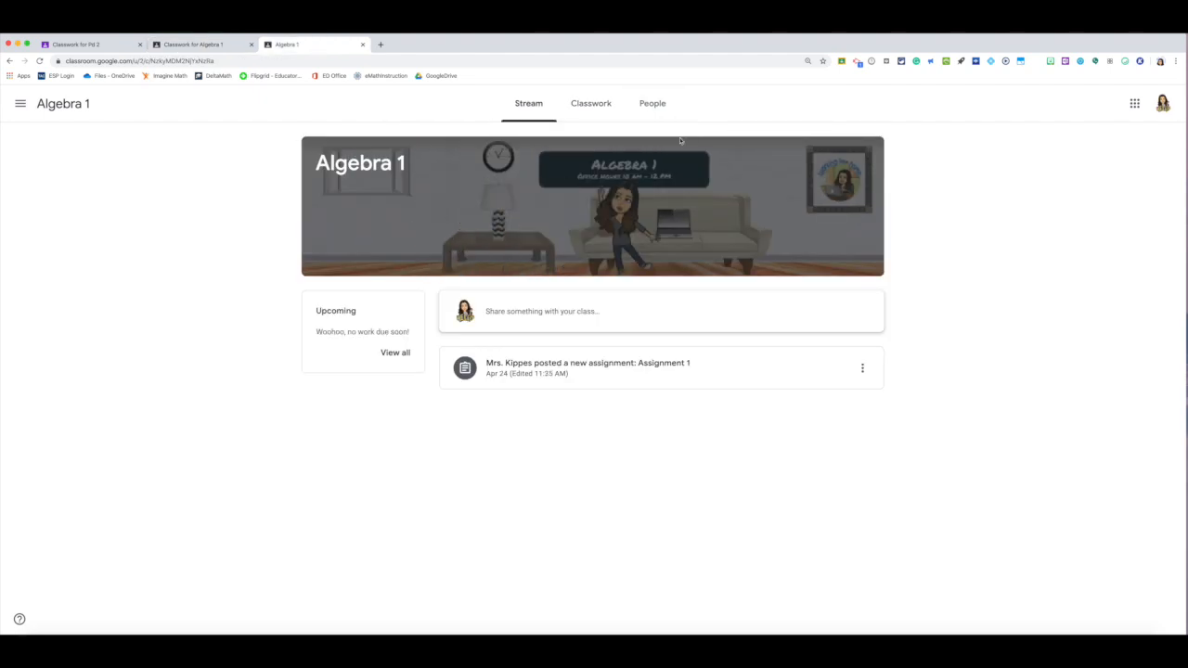
left_click(586, 112)
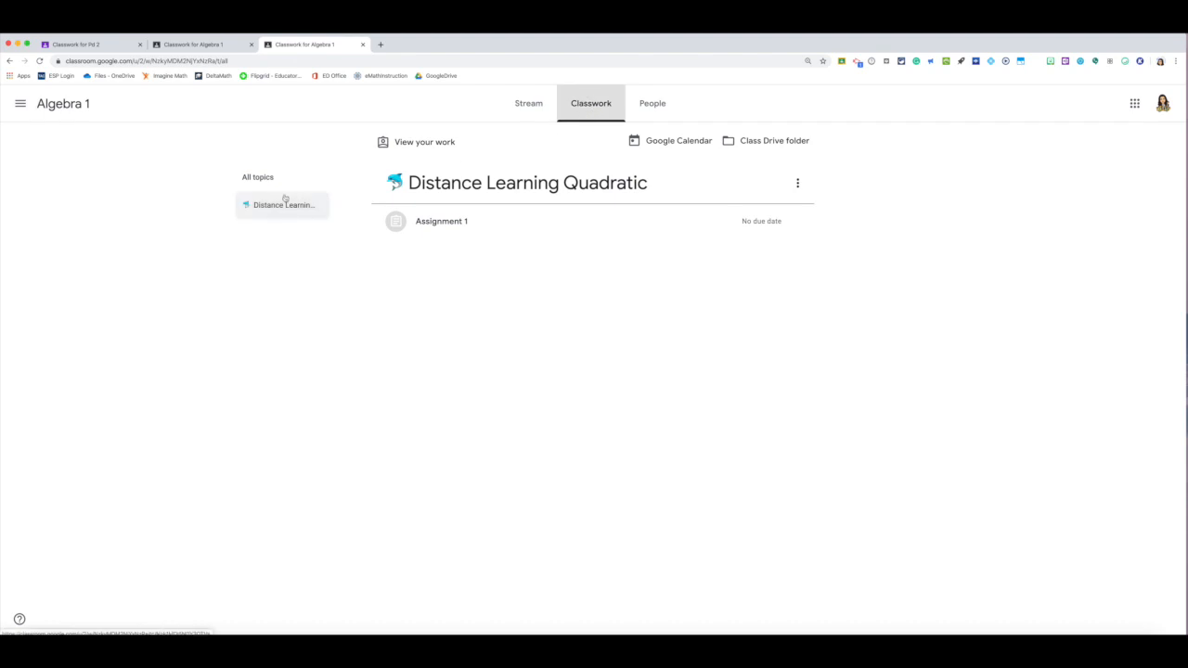
Reopen Algebra 1 from the student's list of classes and examine the topic titles on its classwork page
left_click(19, 106)
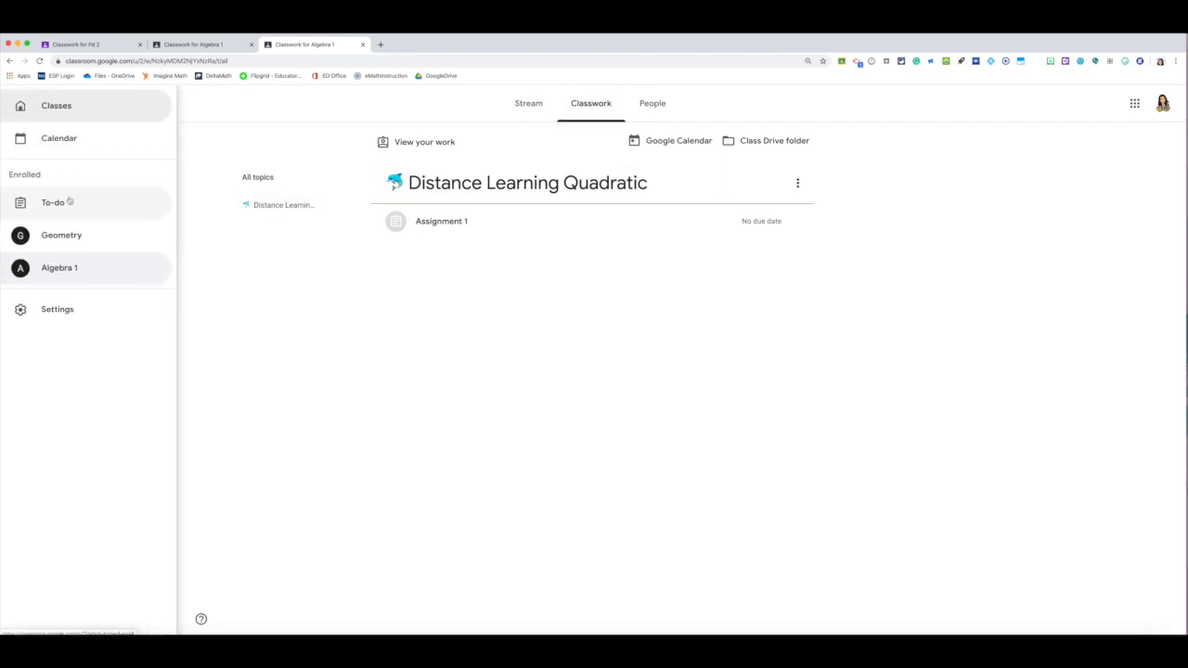
left_click(57, 115)
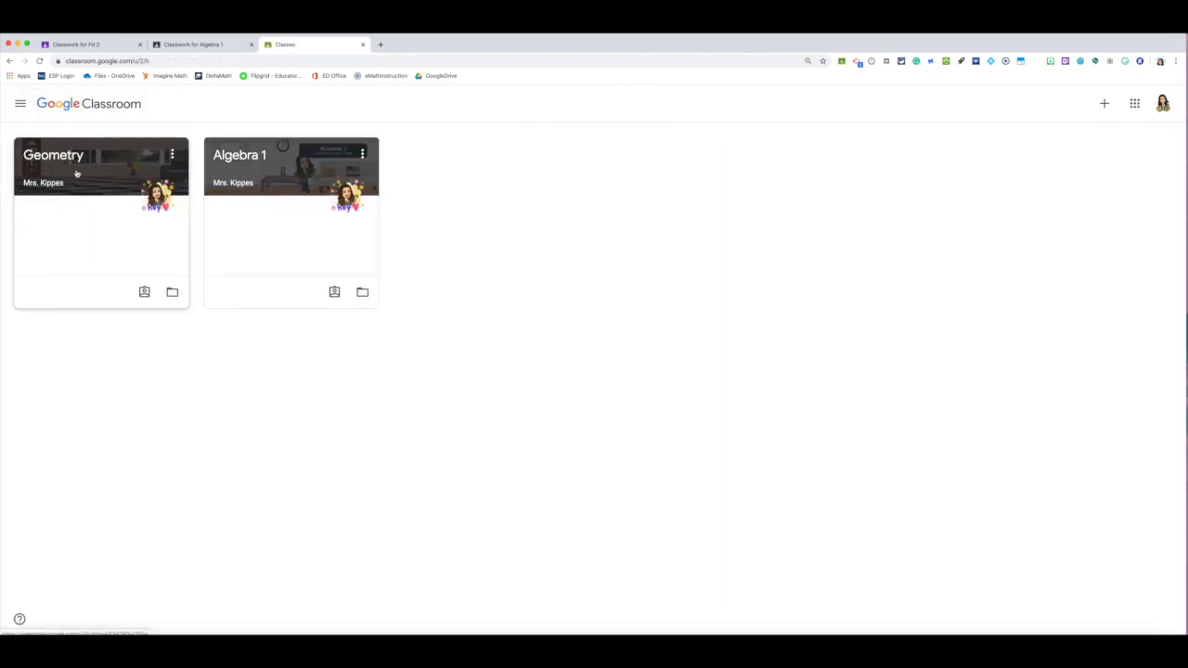
left_click(241, 156)
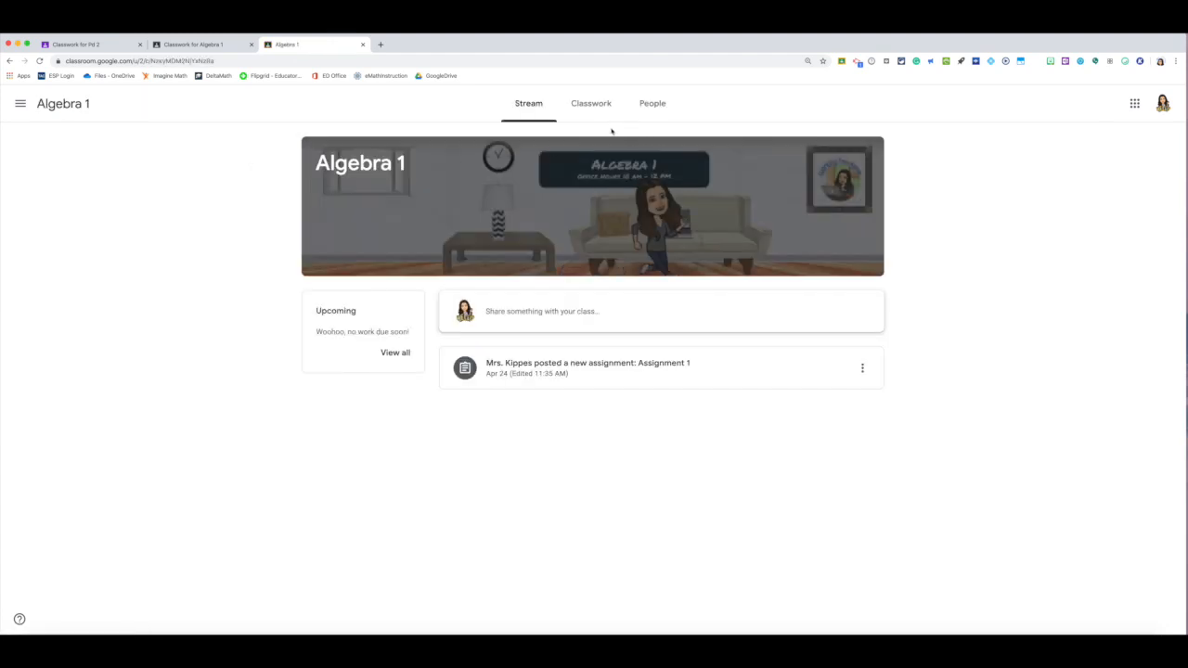
left_click(594, 109)
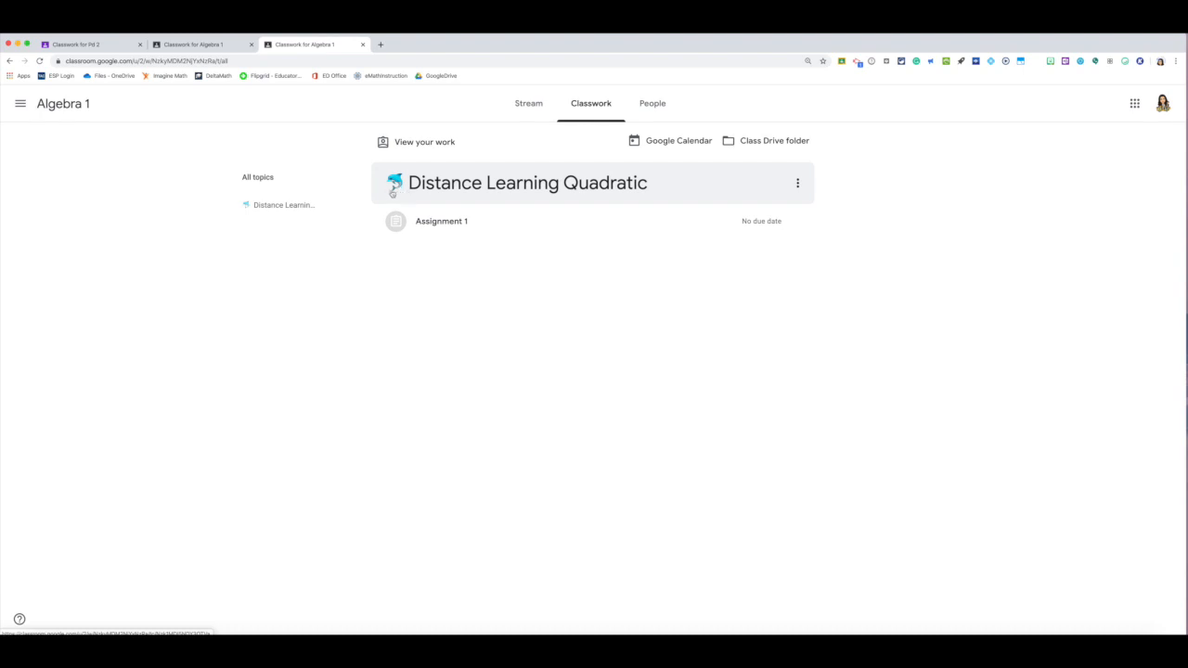
Return to the teacher's Pd 2 classwork page and examine how emojis are used in its topic titles
left_click(196, 44)
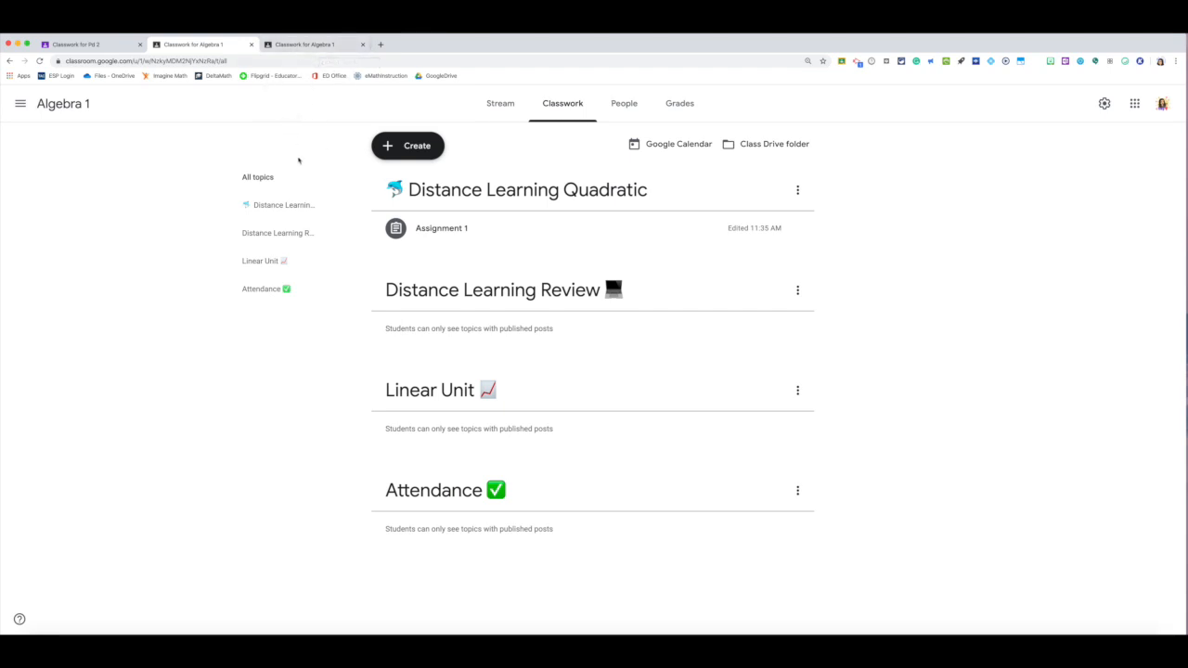
key("ctrl+shift+Tab")
scroll(227, 370, "down", 2)
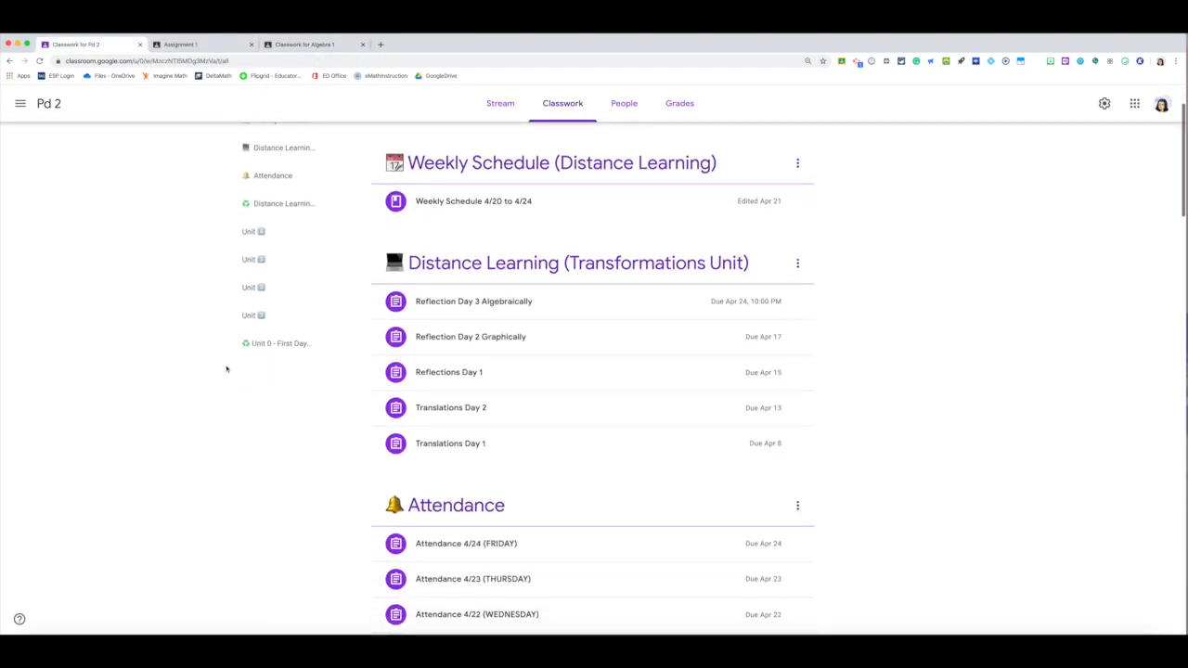
scroll(226, 369, "down", 3)
scroll(227, 369, "down", 6)
scroll(226, 369, "down", 9)
scroll(226, 370, "down", 10)
scroll(226, 369, "up", 20)
scroll(231, 367, "up", 4)
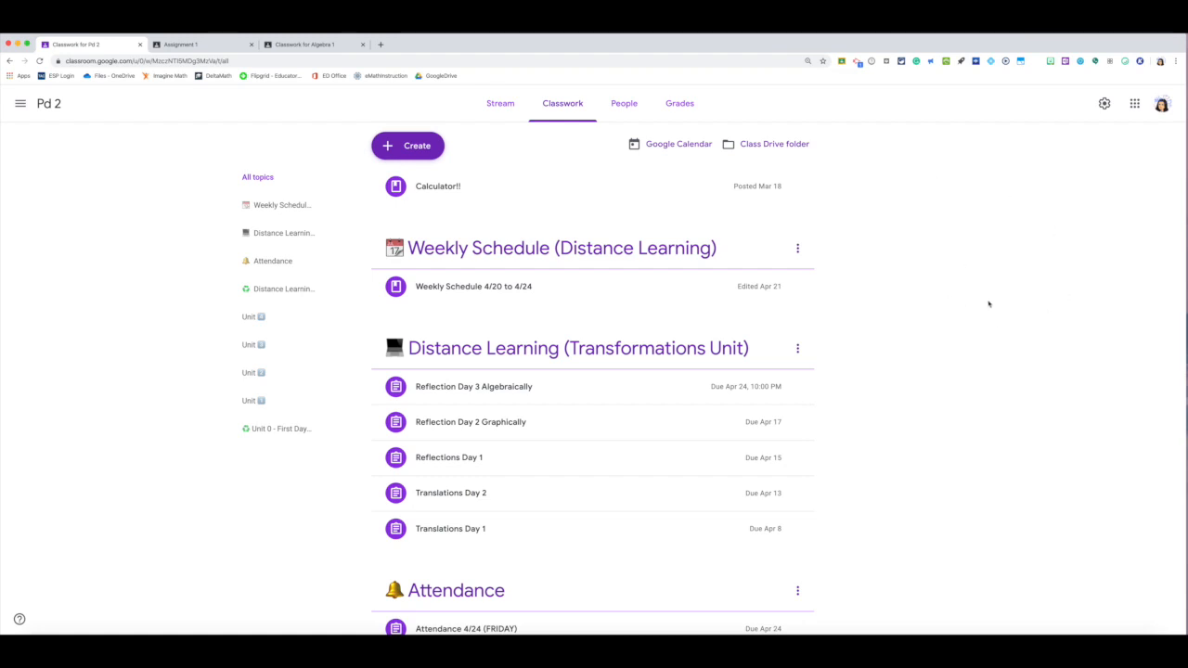
scroll(988, 303, "down", 2)
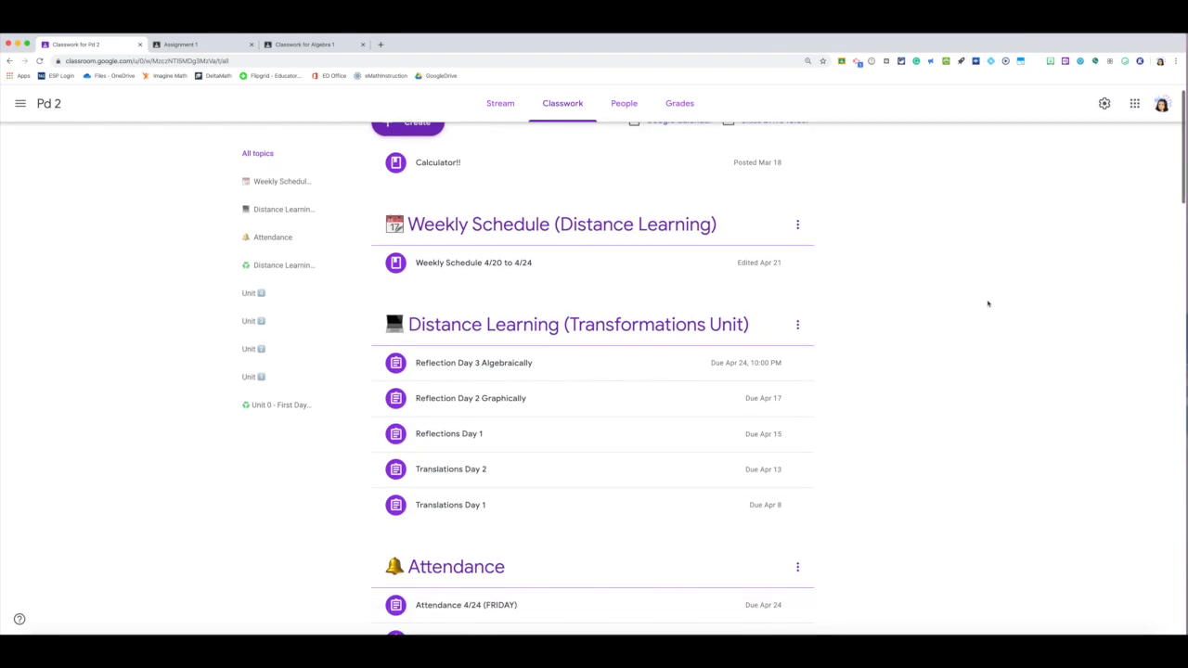